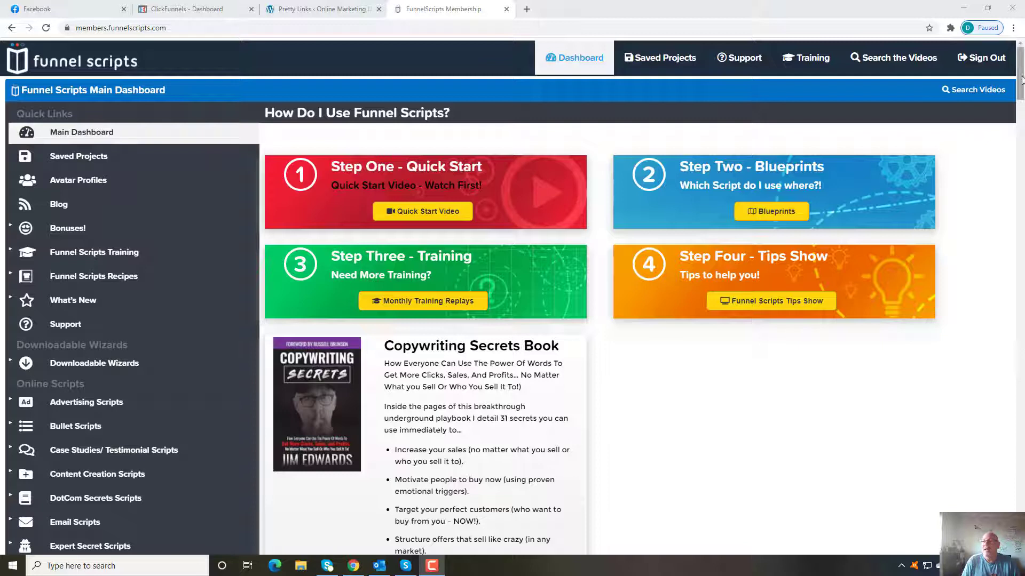
# Expand Titles, Headlines, Subject Line Scripts in the sidebar and open Email Subject Line Scripts.
pyautogui.moveTo(1021, 83); pyautogui.dragTo(1022, 91)
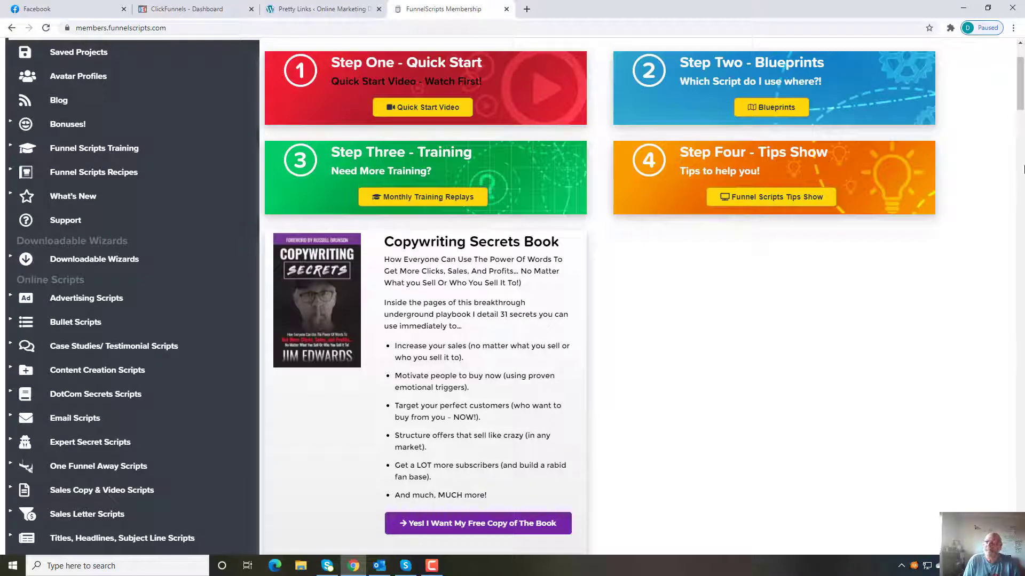
pyautogui.moveTo(1021, 96); pyautogui.dragTo(1022, 88)
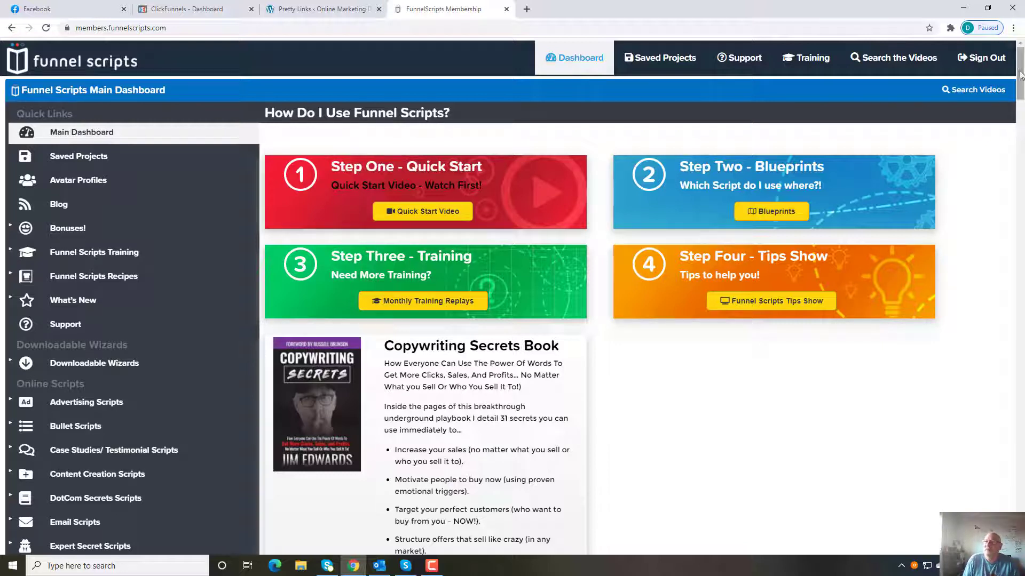
pyautogui.moveTo(1020, 75); pyautogui.dragTo(1020, 78)
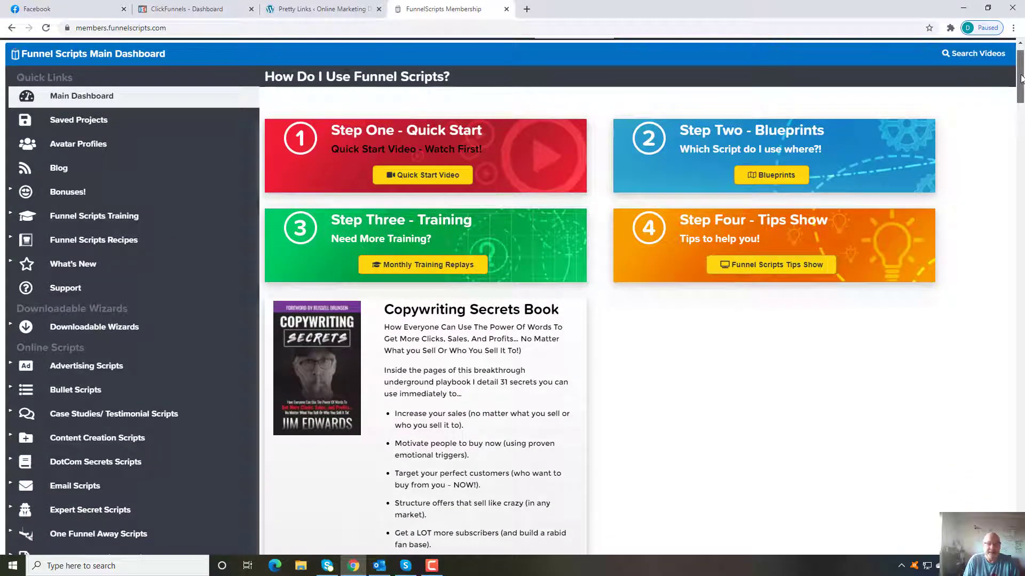
pyautogui.scroll(1, 1020, 79)
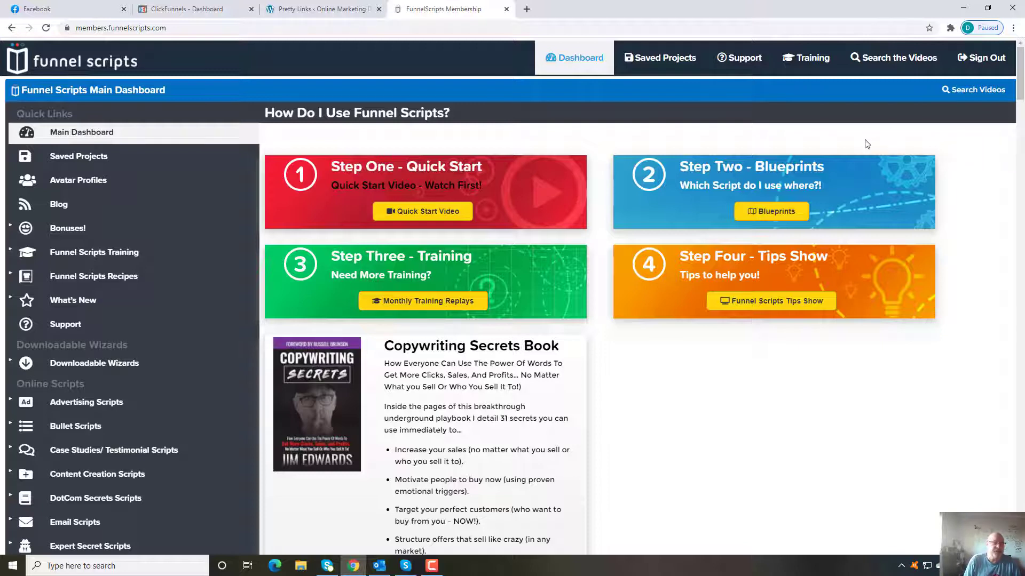
pyautogui.moveTo(1021, 83); pyautogui.dragTo(1023, 110)
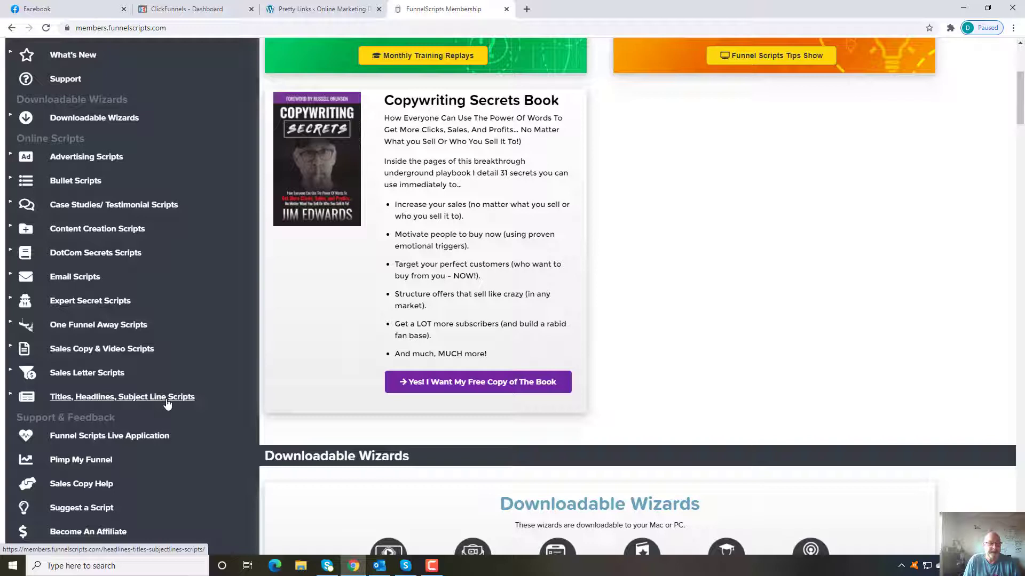
pyautogui.click(166, 400)
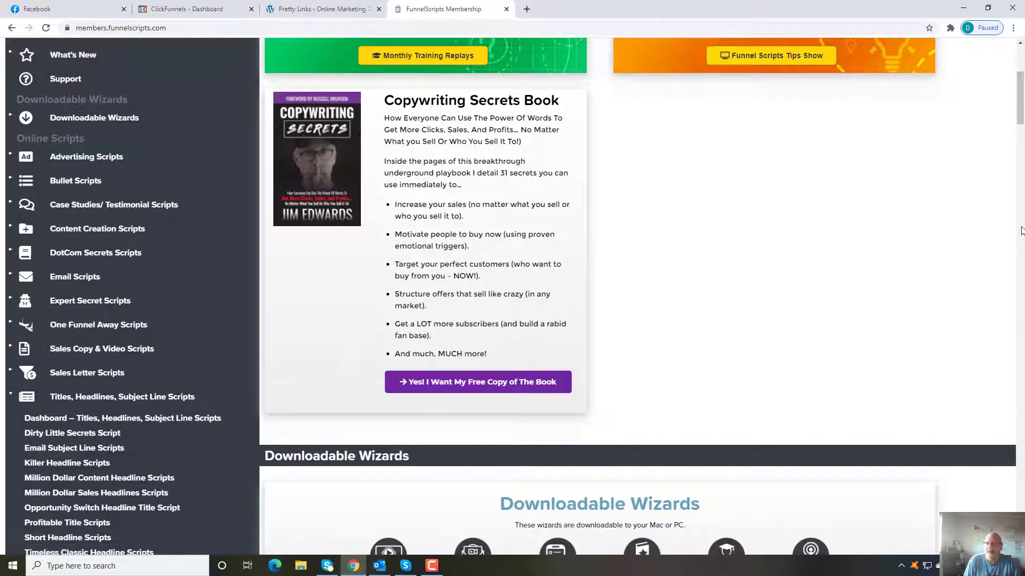
pyautogui.scroll(-2, 1017, 130)
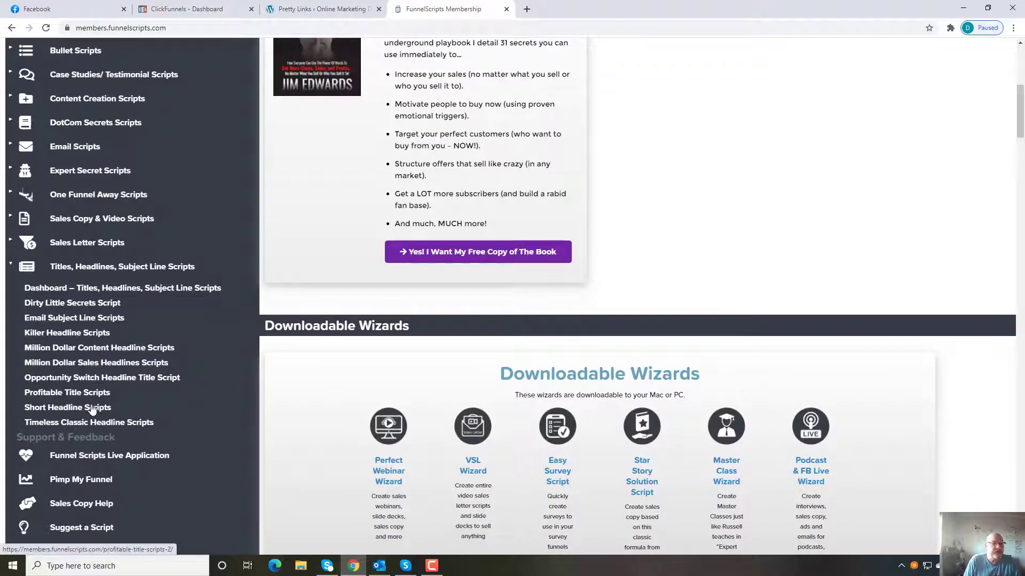
pyautogui.click(103, 320)
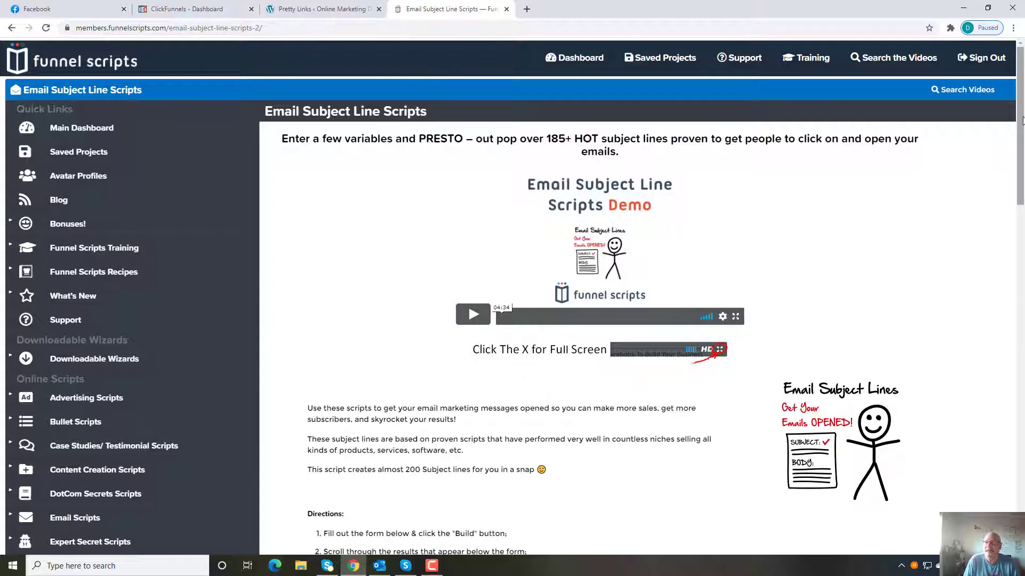
# Scroll down to the form fields holding the restored answers (online marketers, listbuilding, coronavirus).
pyautogui.moveTo(1021, 120); pyautogui.dragTo(1018, 336)
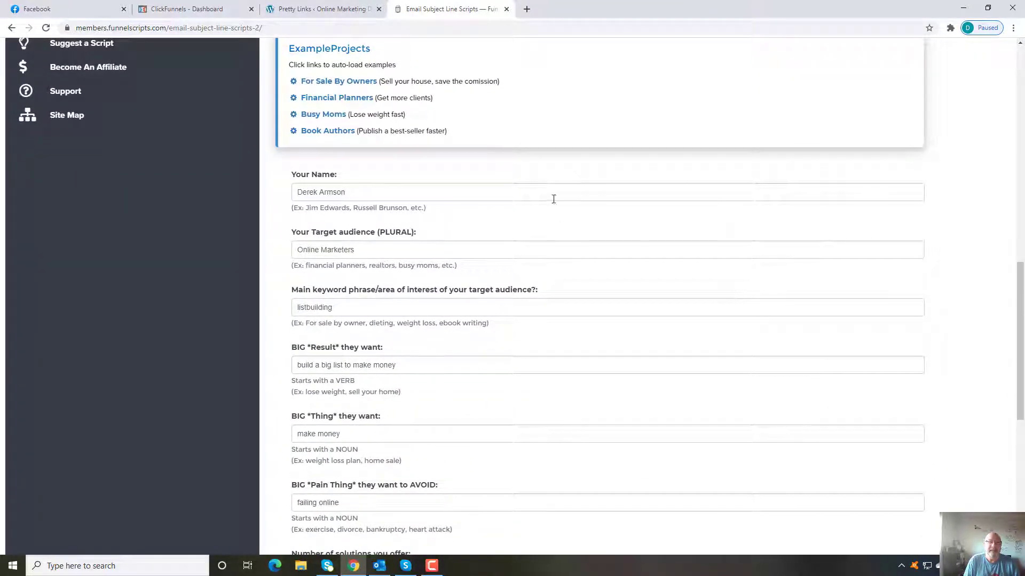
pyautogui.moveTo(1020, 322)
pyautogui.mouseDown()
pyautogui.moveTo(1022, 379)
pyautogui.moveTo(1000, 327)
pyautogui.mouseUp()
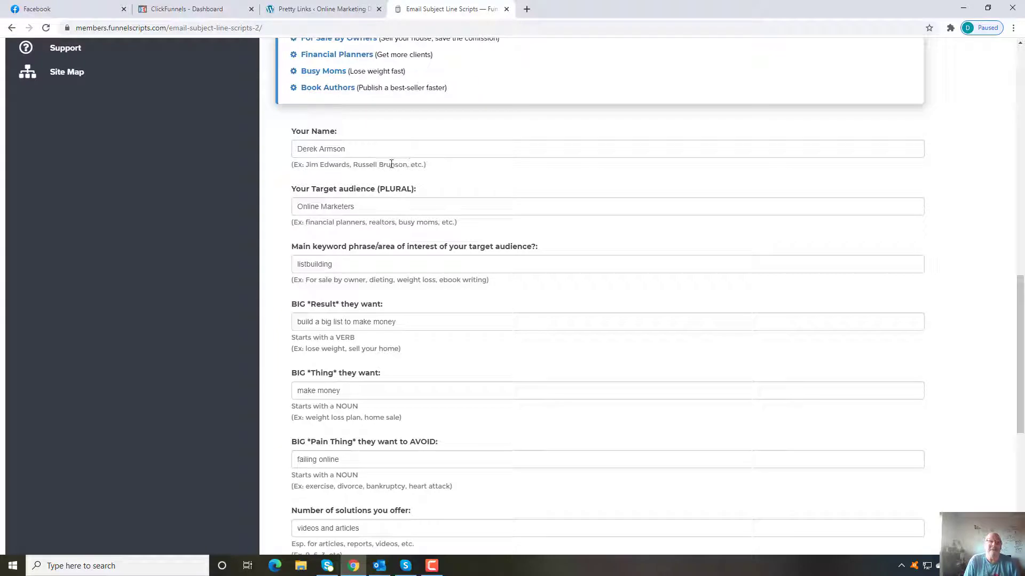
# Replace the target audience, listbuilding keyword and BIG Result entries with video-making answers.
pyautogui.click(370, 210)
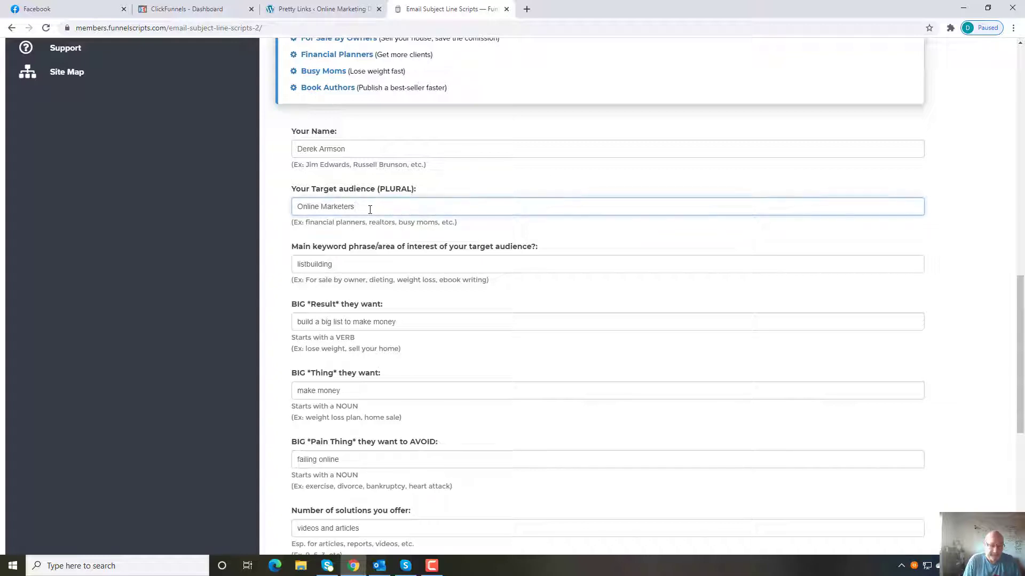
pyautogui.write(' and Video')
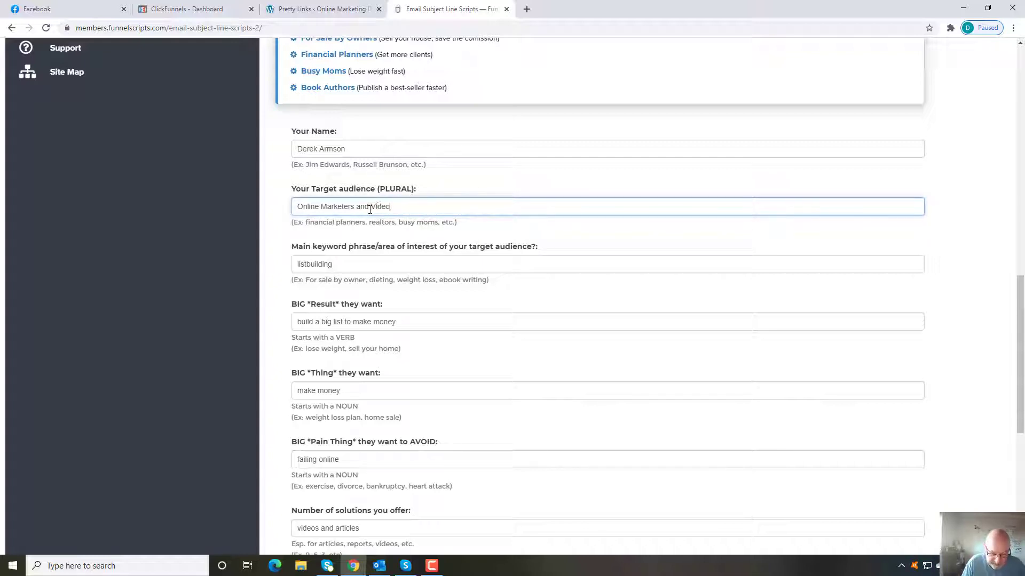
pyautogui.write(' Produces')
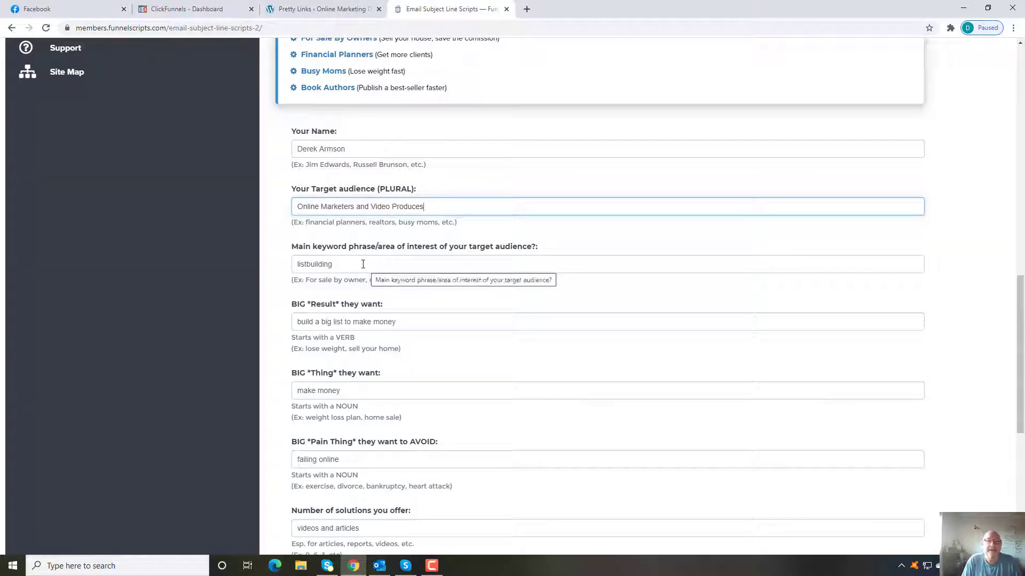
pyautogui.moveTo(355, 262); pyautogui.dragTo(294, 265)
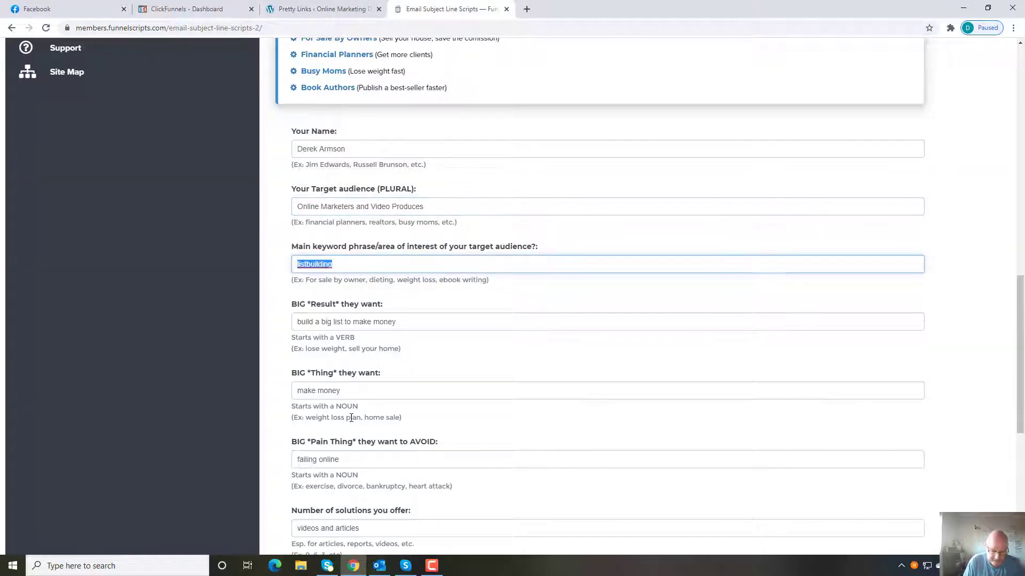
pyautogui.write('video production')
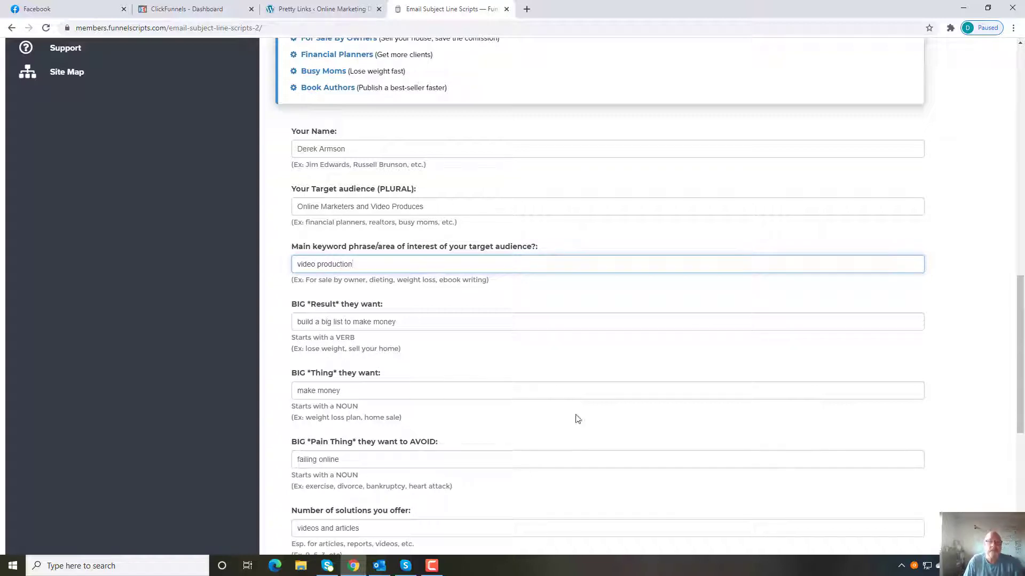
pyautogui.click(414, 322)
pyautogui.moveTo(398, 322); pyautogui.dragTo(259, 337)
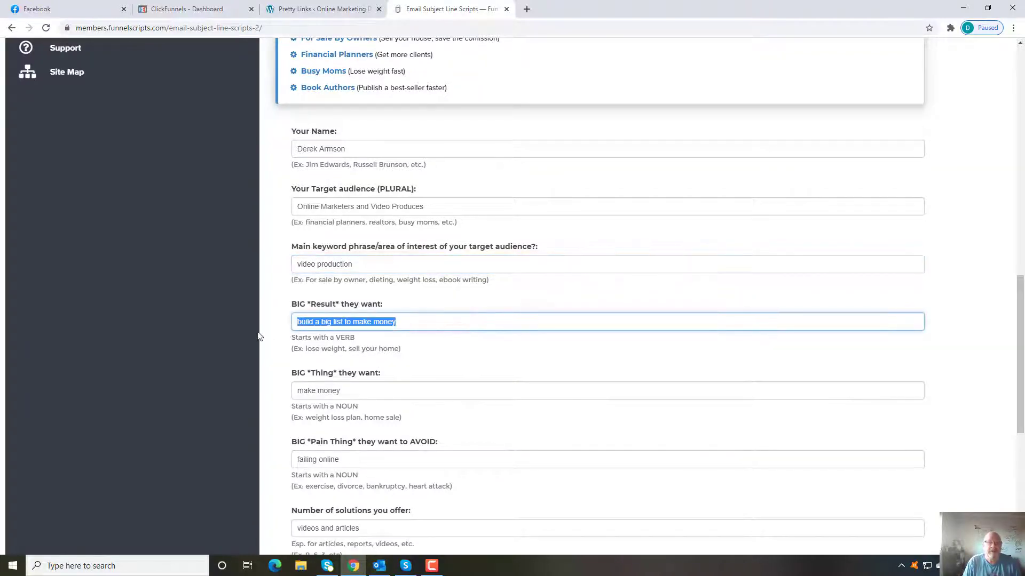
pyautogui.write('make professional')
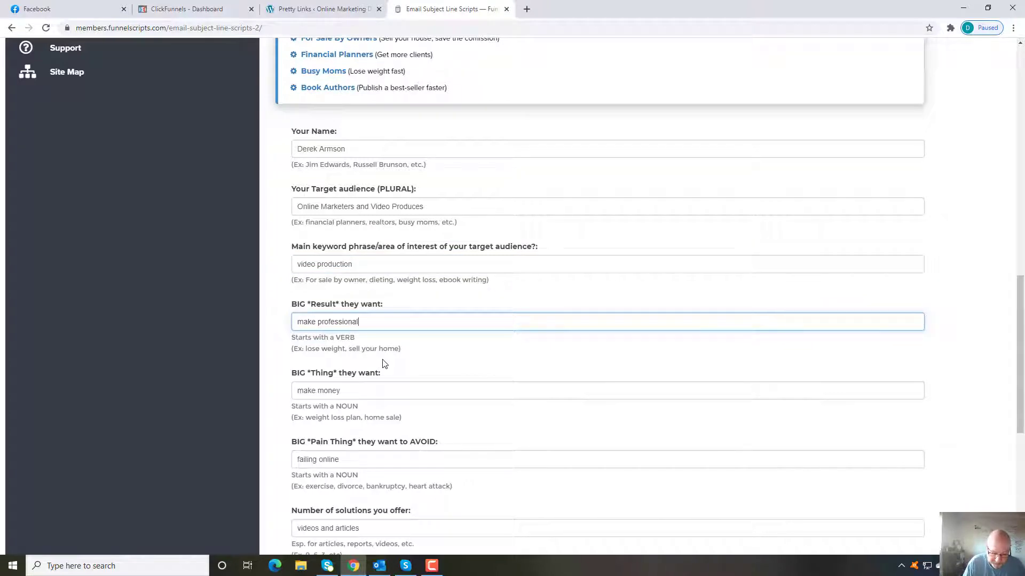
pyautogui.write(' looking vi')
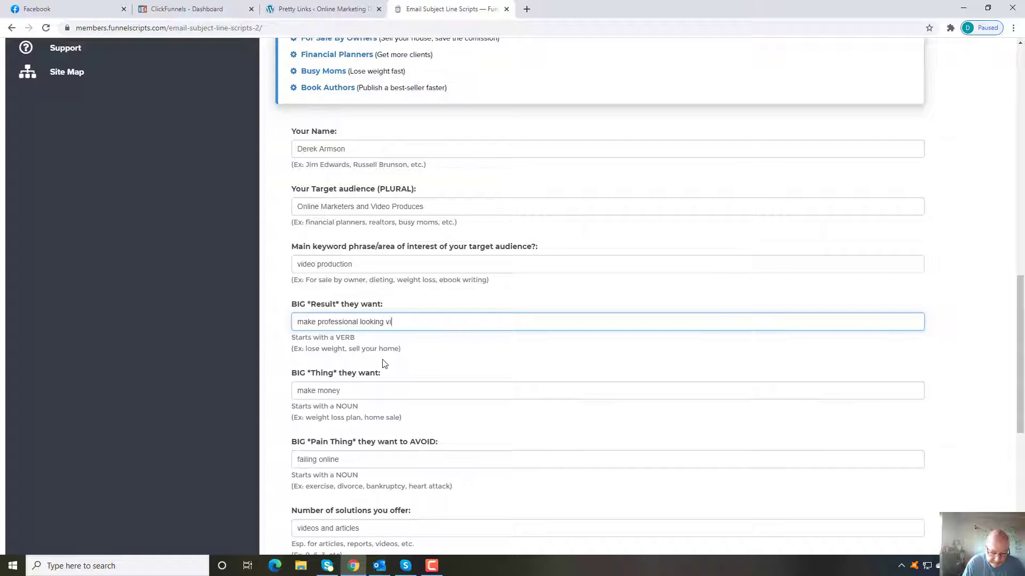
pyautogui.write('deos')
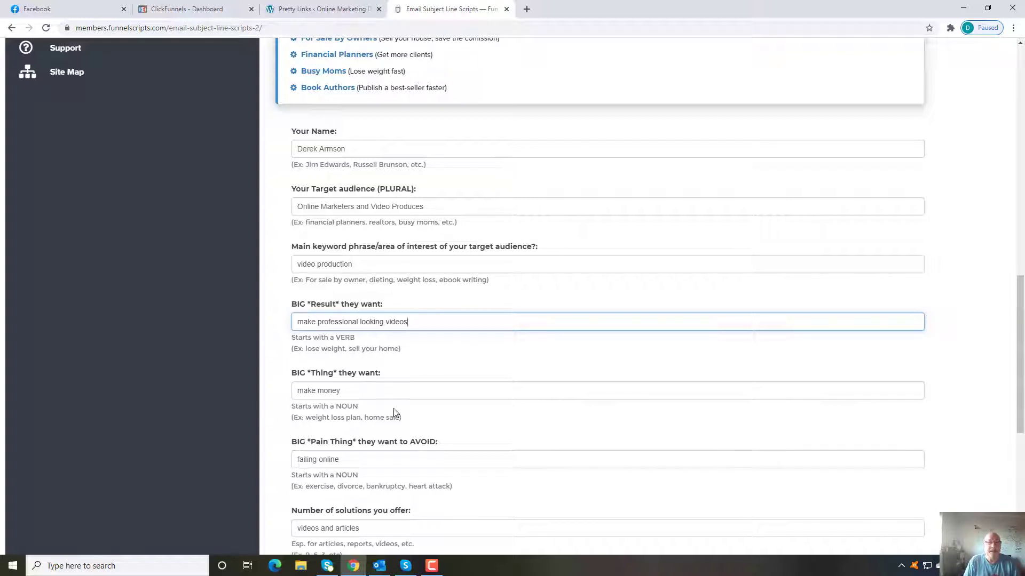
# Drop the leading 'make' from the result and replace 'make money' in BIG Thing.
pyautogui.moveTo(362, 389); pyautogui.dragTo(293, 390)
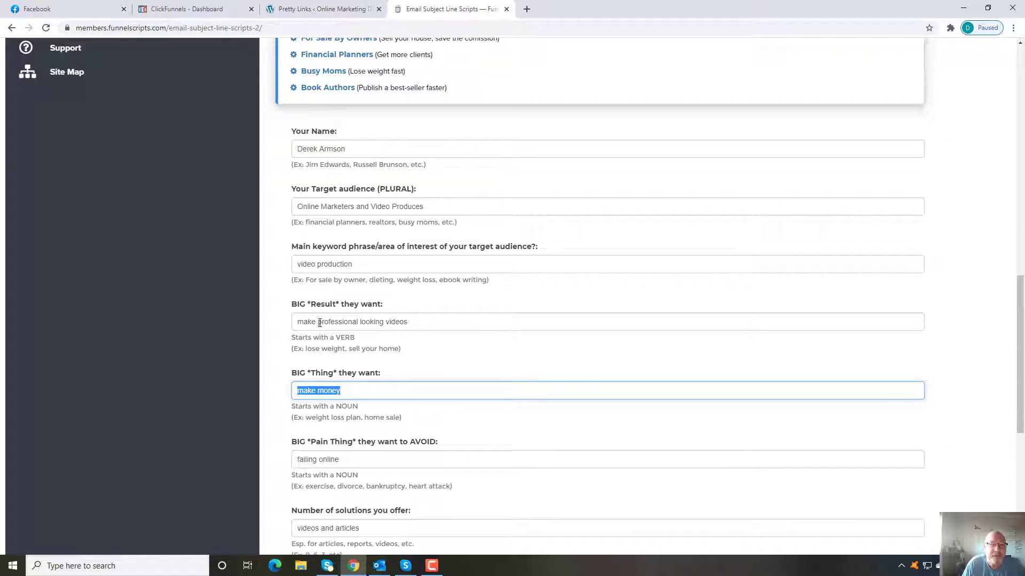
pyautogui.moveTo(320, 322); pyautogui.dragTo(291, 327)
pyautogui.press('BackSpace')
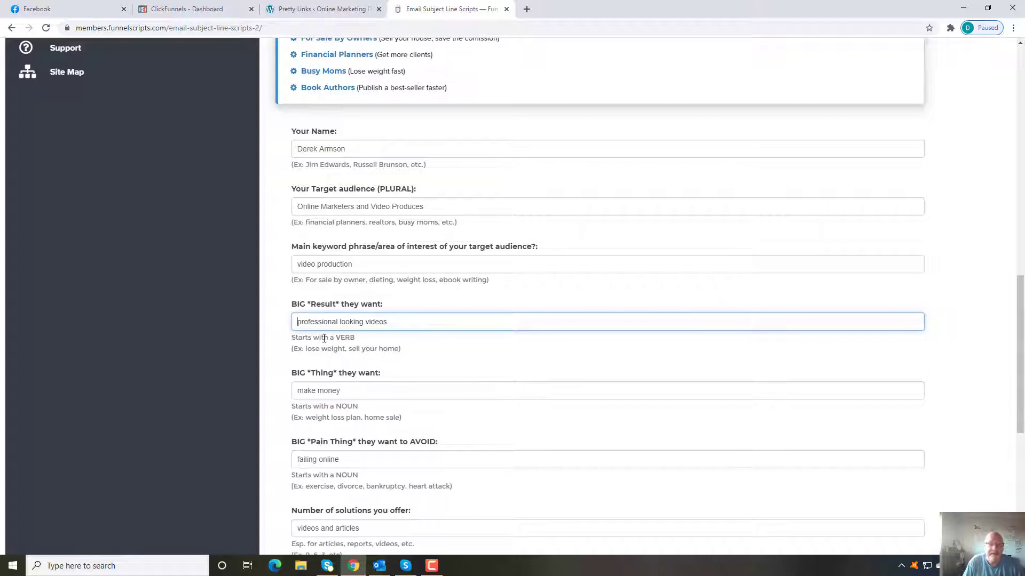
pyautogui.moveTo(359, 392); pyautogui.dragTo(286, 396)
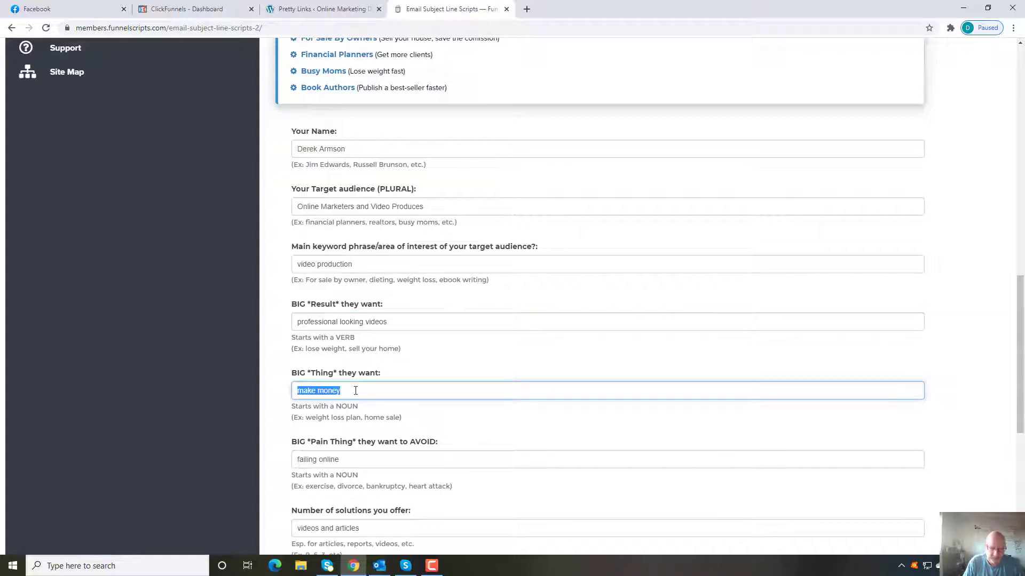
pyautogui.write('mnak')
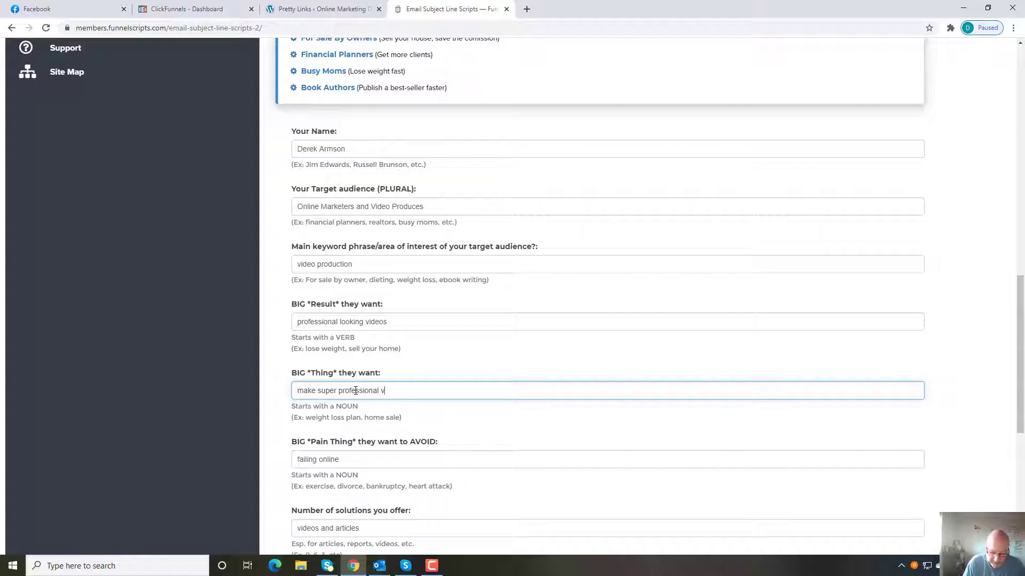
pyautogui.write('si,l')
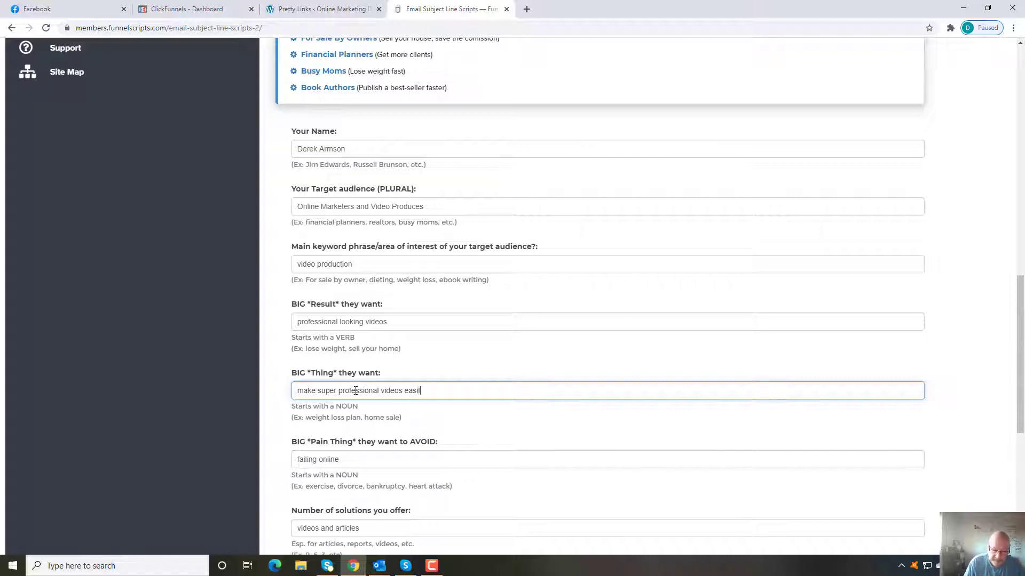
pyautogui.write('y')
pyautogui.moveTo(1021, 288); pyautogui.dragTo(1022, 381)
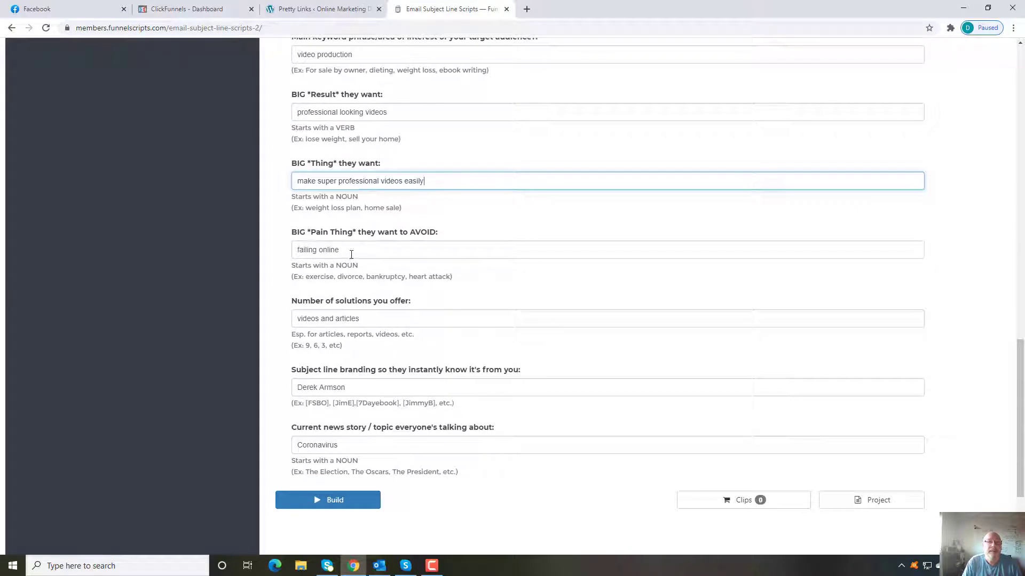
# Set the pain to 'technical confusion' and the solutions to 'easy video production'.
pyautogui.moveTo(351, 254); pyautogui.dragTo(267, 254)
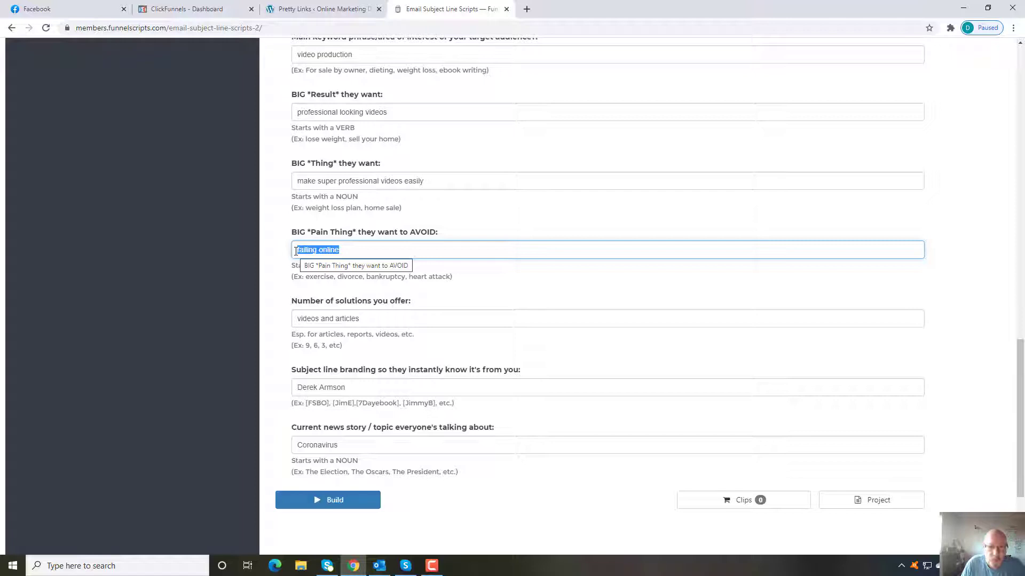
pyautogui.write('t')
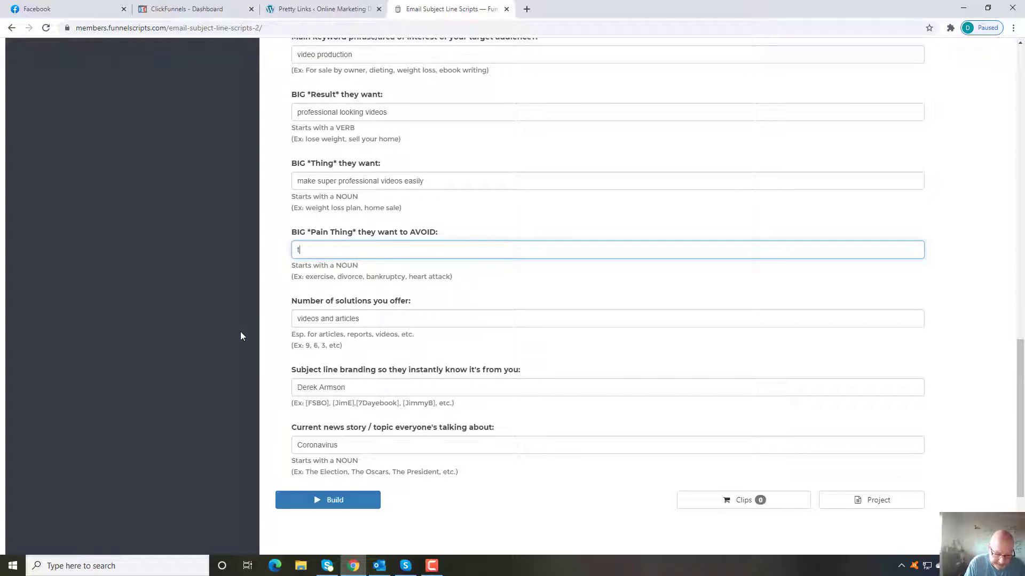
pyautogui.write('echnical ')
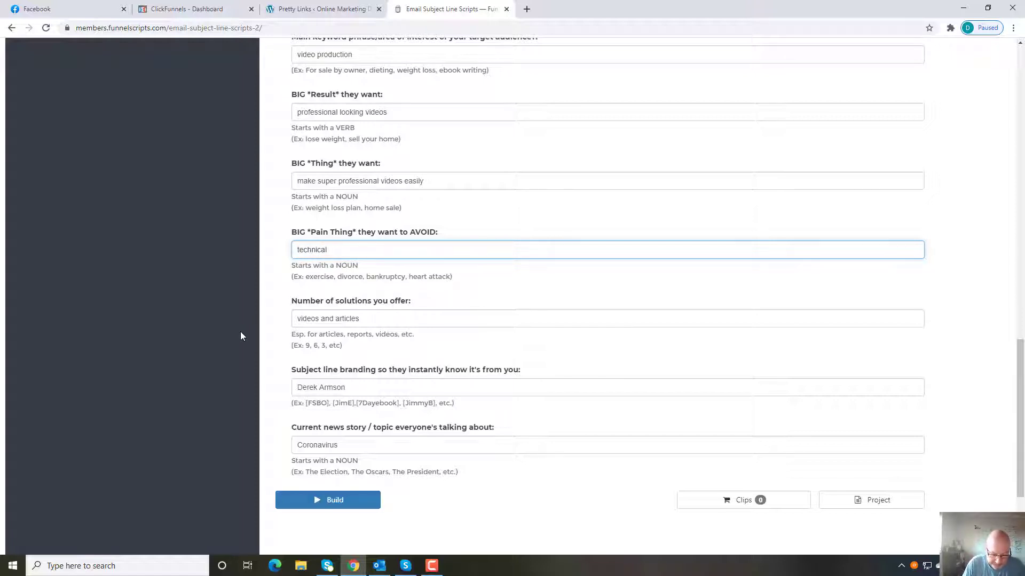
pyautogui.write('con')
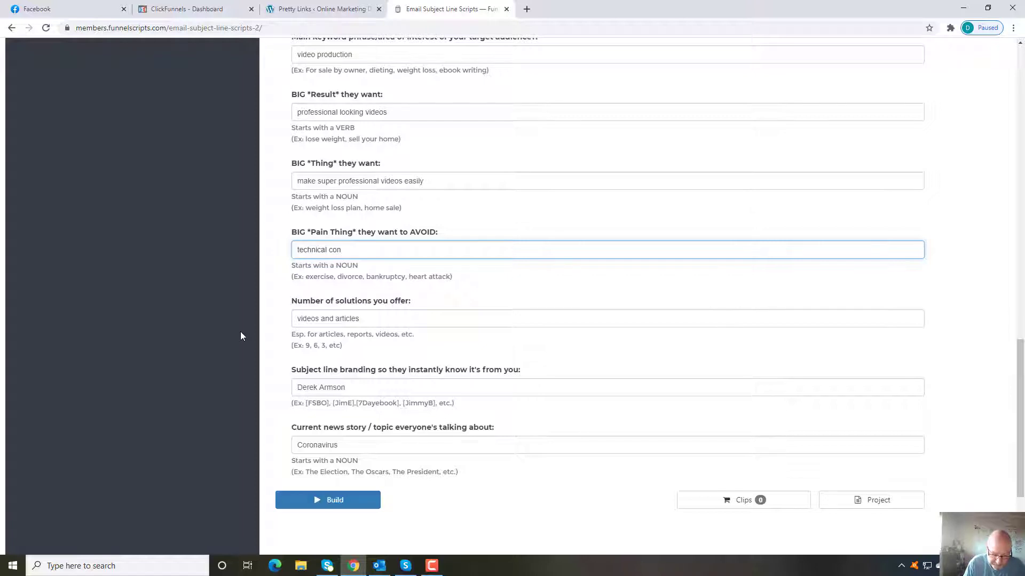
pyautogui.write('fusion')
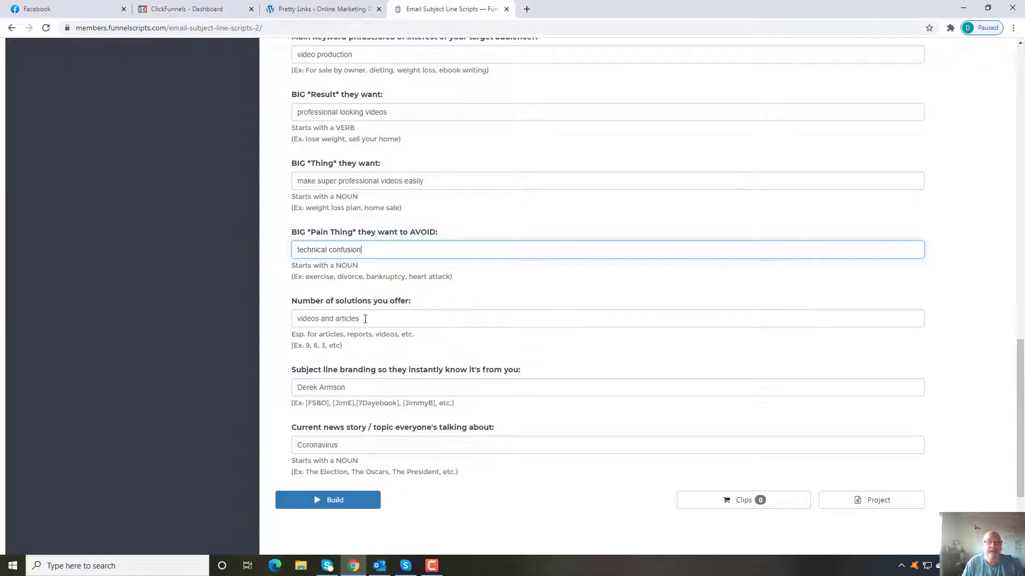
pyautogui.moveTo(365, 319); pyautogui.dragTo(272, 329)
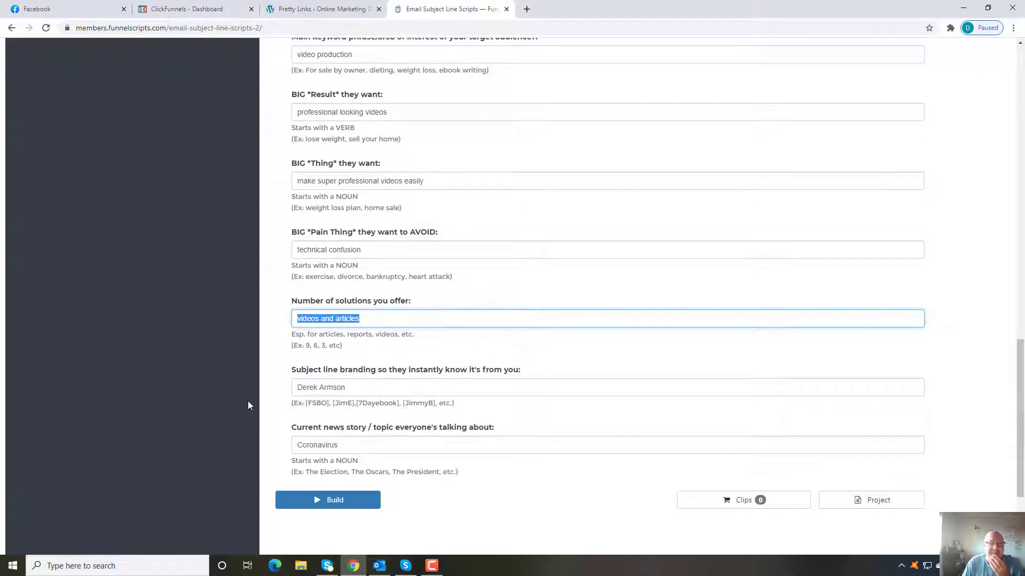
pyautogui.write('eas')
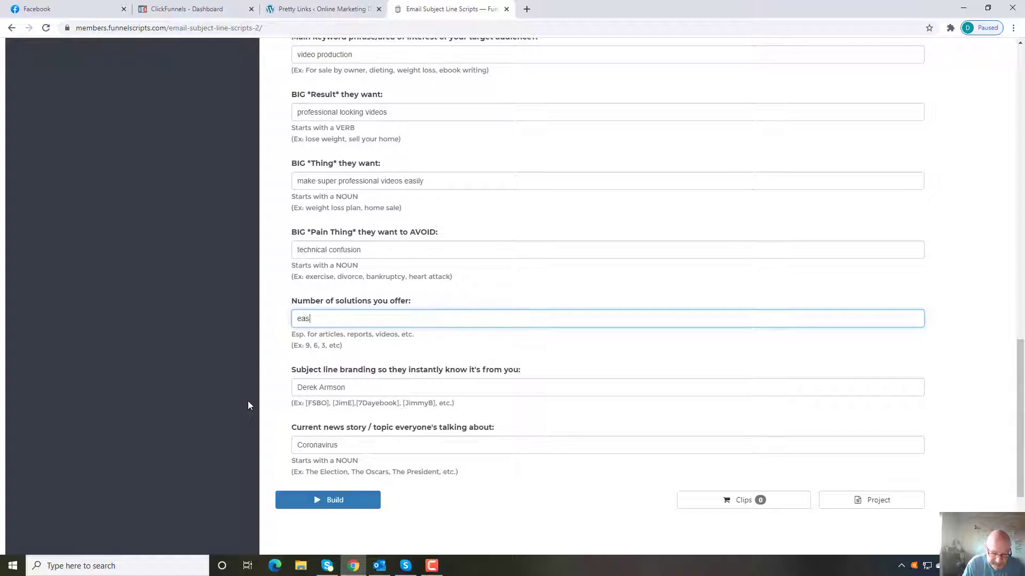
pyautogui.write('y video ')
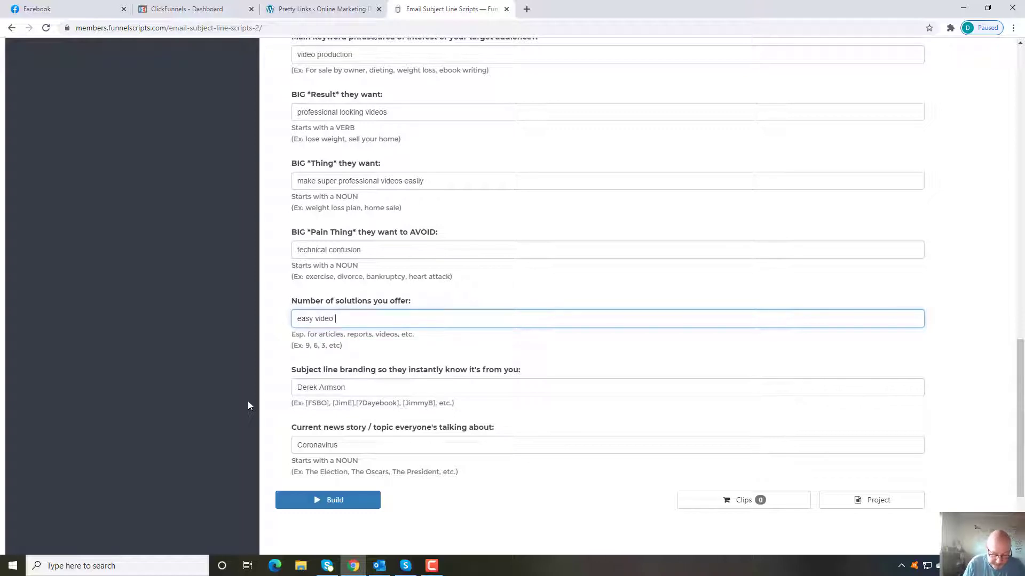
pyautogui.write('product')
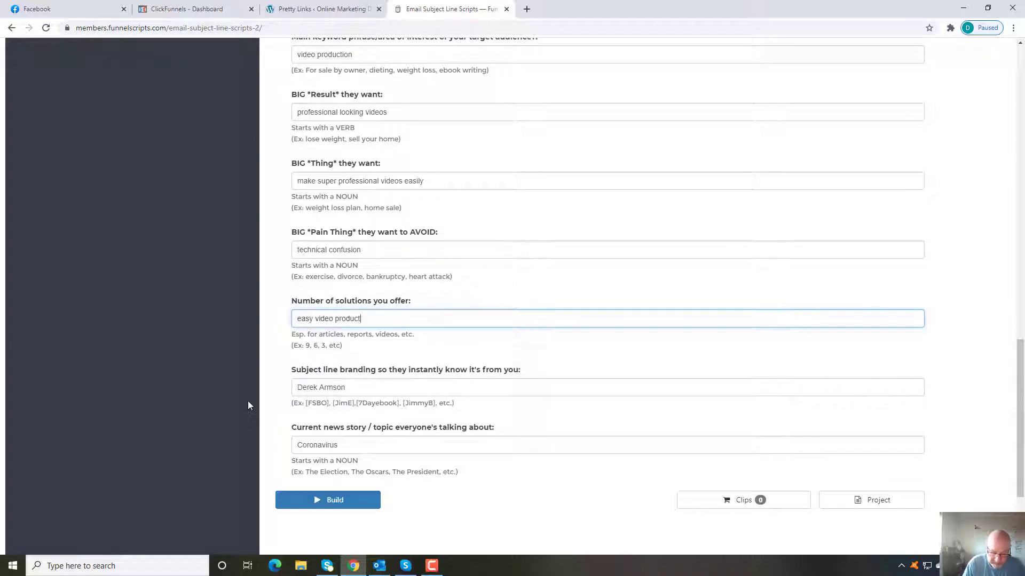
pyautogui.write('ion')
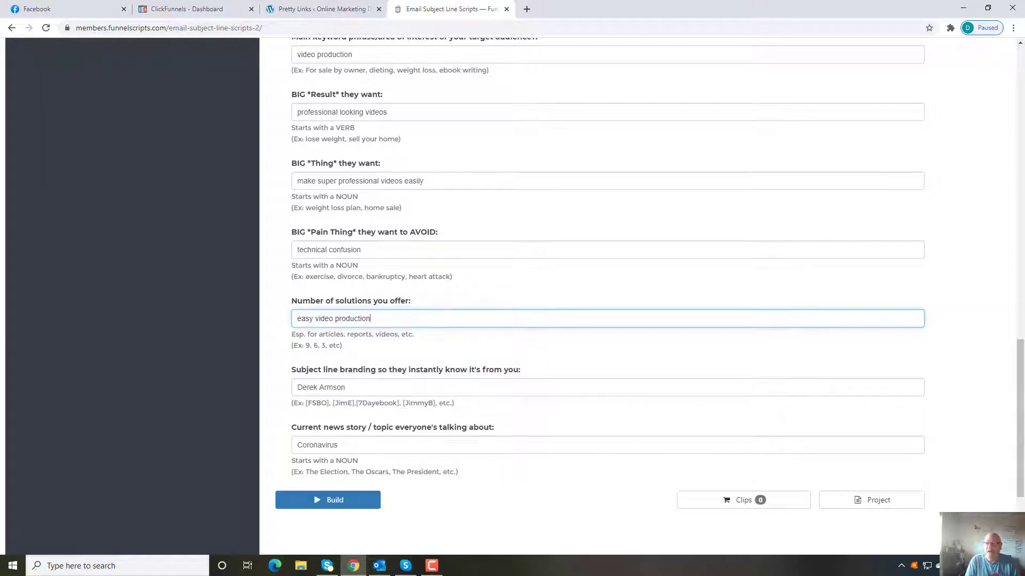
pyautogui.moveTo(1022, 358); pyautogui.dragTo(1022, 380)
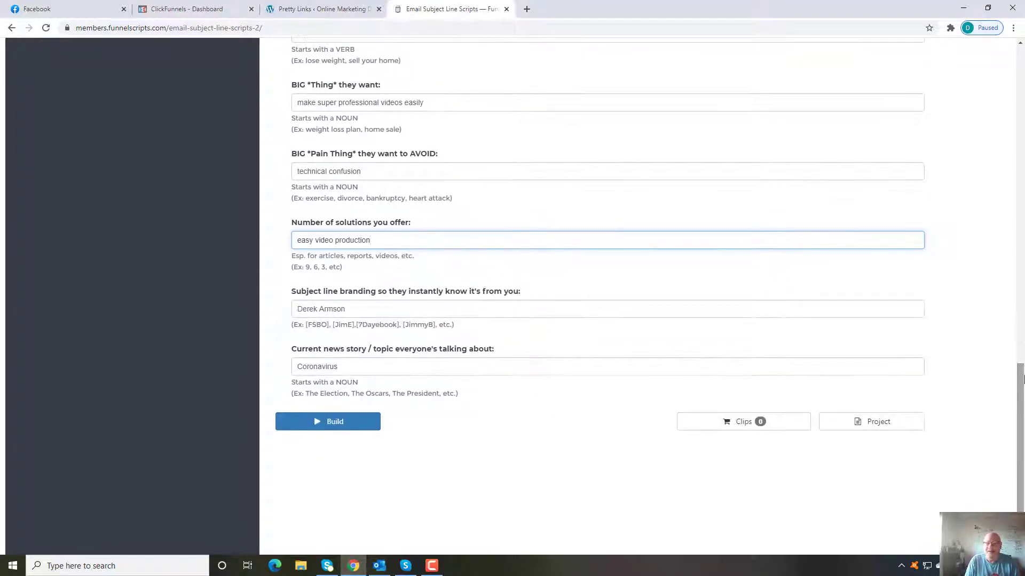
# Save the filled-in form as a project named 'Invideo Headlines'.
pyautogui.click(861, 427)
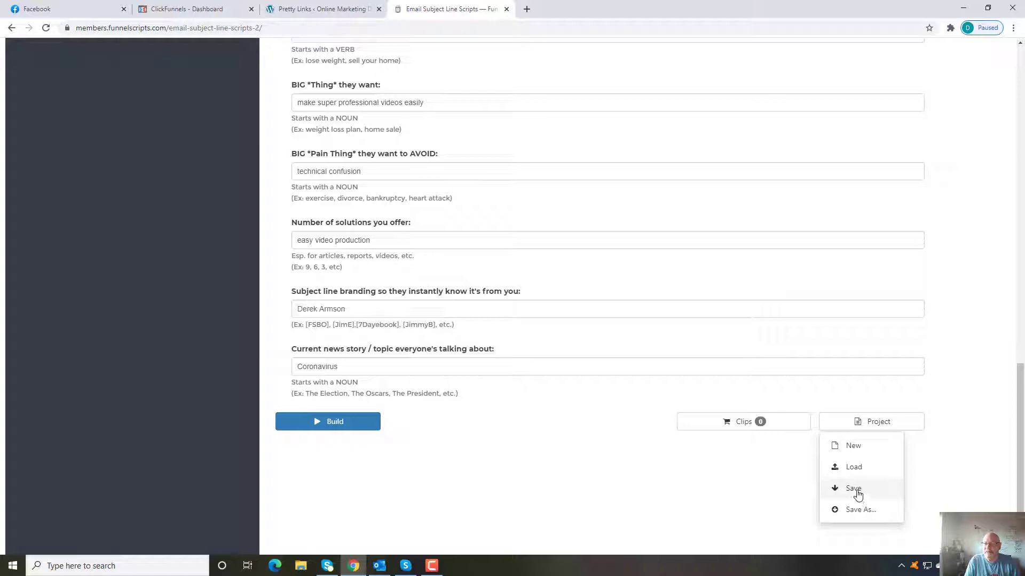
pyautogui.click(854, 490)
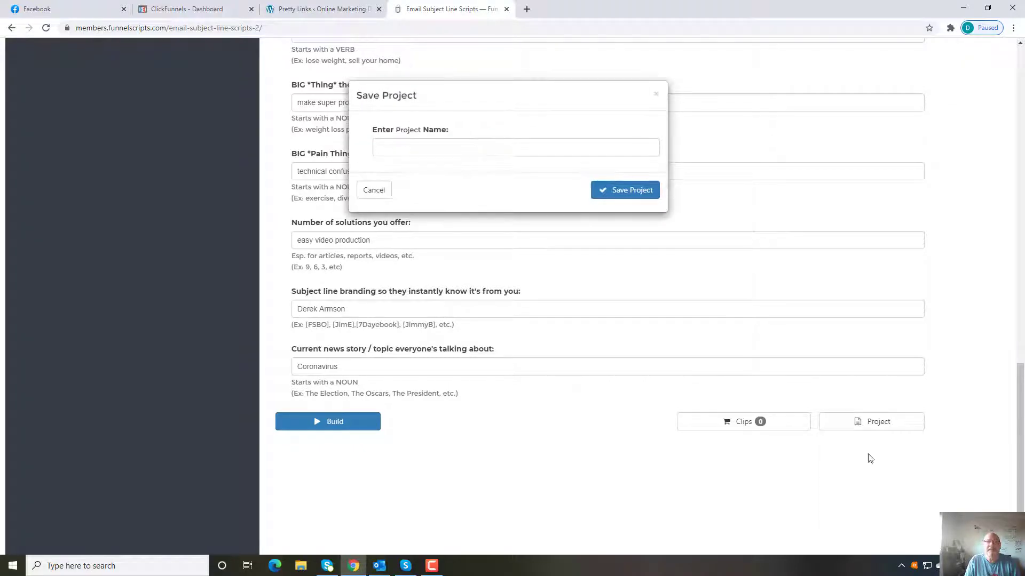
pyautogui.click(449, 154)
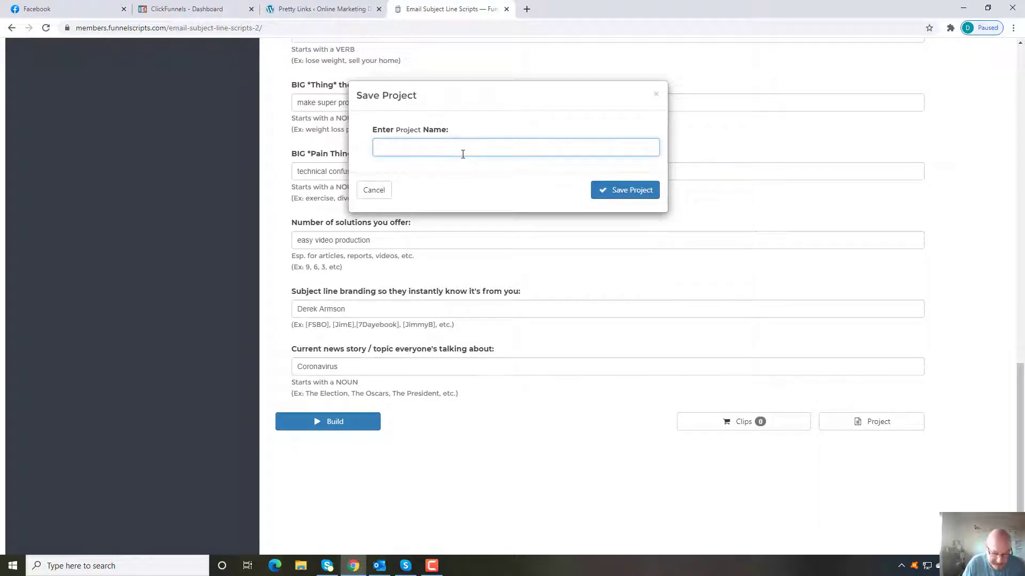
pyautogui.write('Invideo')
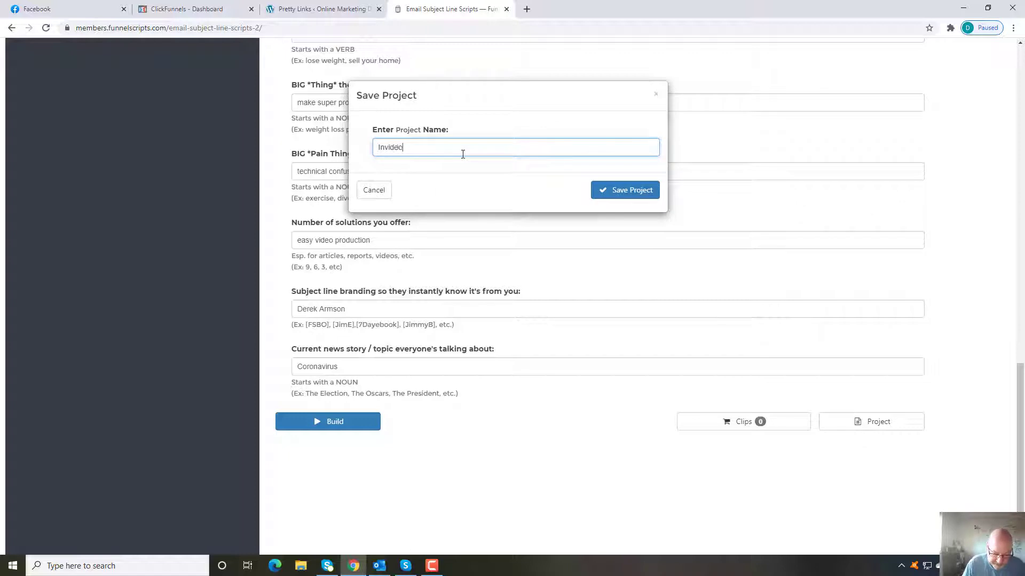
pyautogui.write(' Headlines')
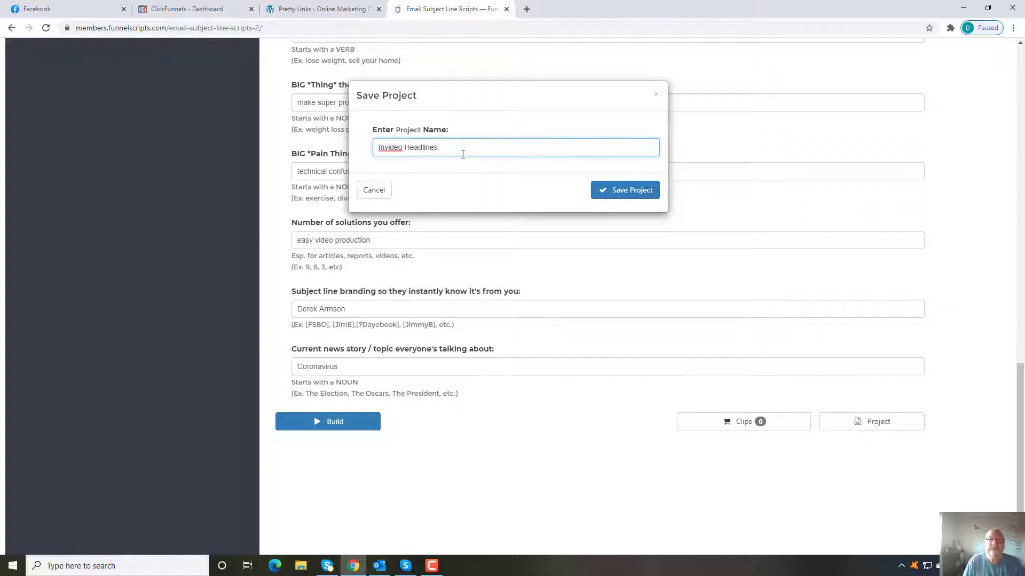
pyautogui.click(618, 194)
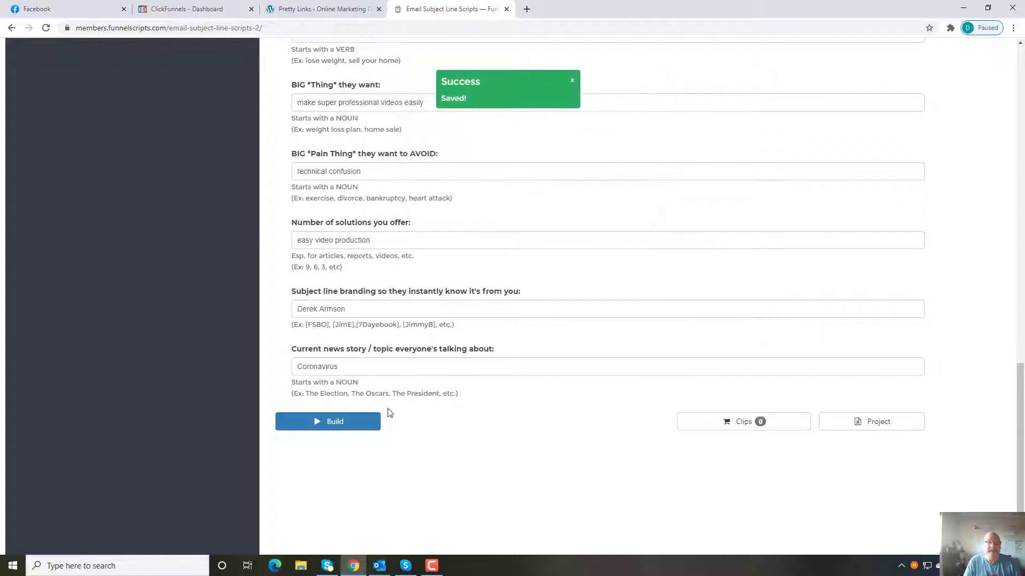
# Build the subject lines, dismiss the Saved toast, and scroll through the category results.
pyautogui.click(340, 422)
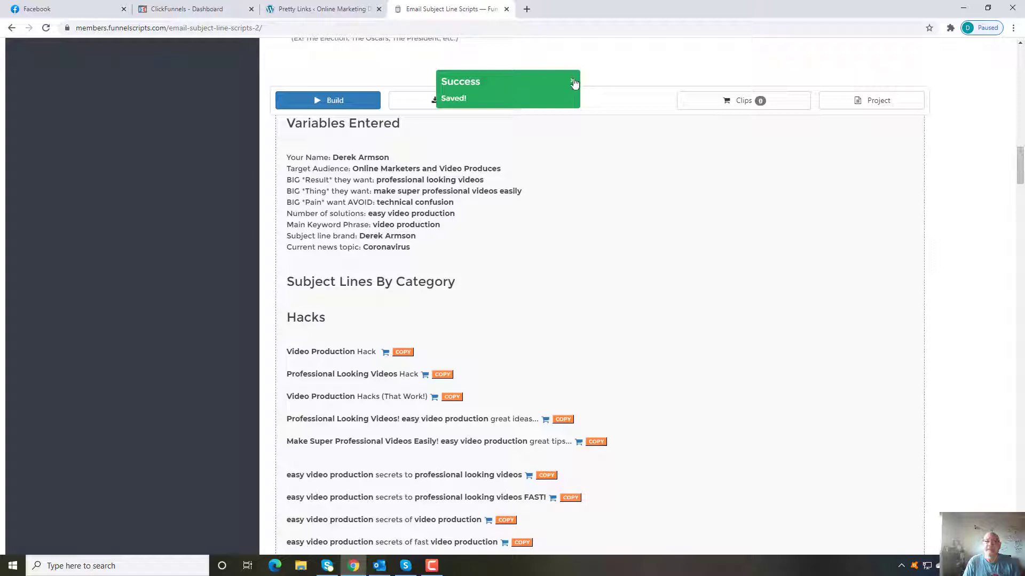
pyautogui.click(572, 80)
pyautogui.scroll(-2, 454, 240)
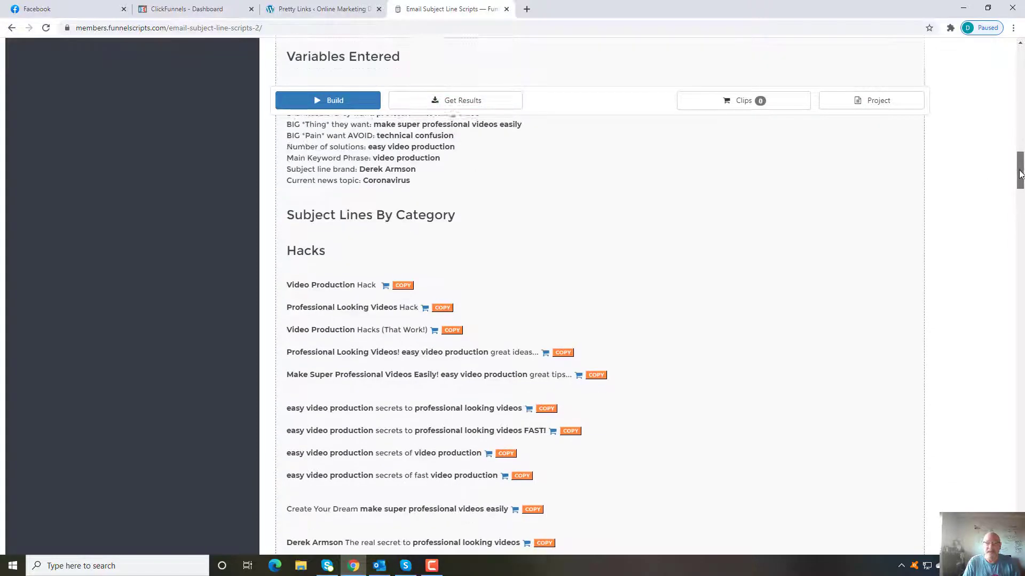
pyautogui.scroll(-3, 455, 240)
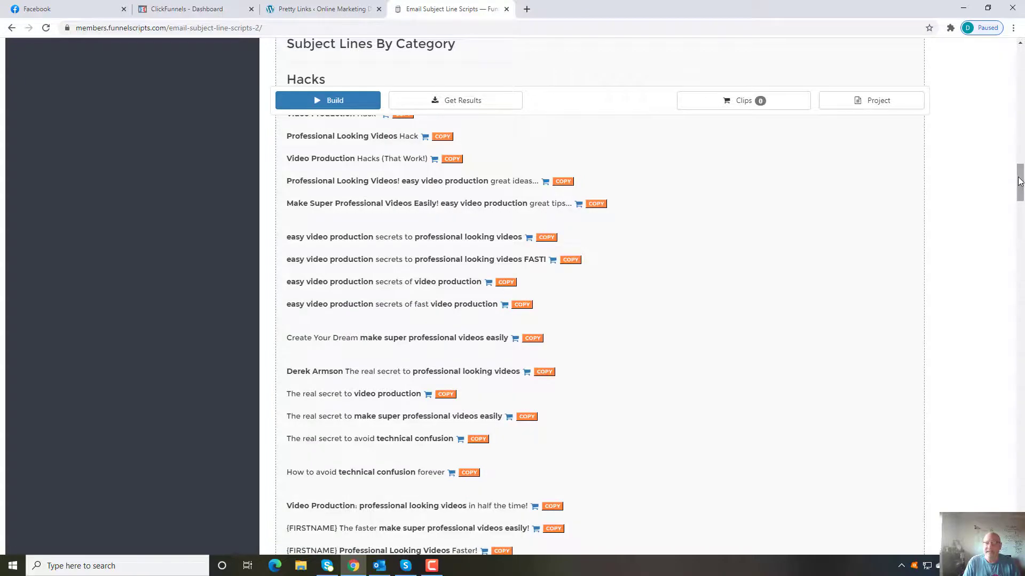
pyautogui.moveTo(1020, 182)
pyautogui.mouseDown()
pyautogui.moveTo(1019, 414)
pyautogui.moveTo(1022, 136)
pyautogui.mouseUp()
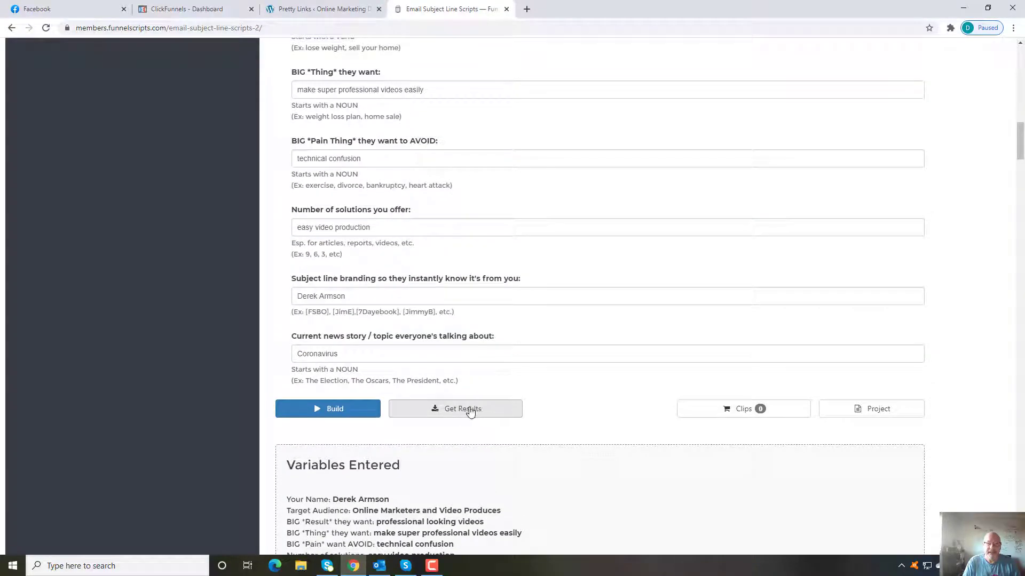
pyautogui.scroll(-3, 441, 537)
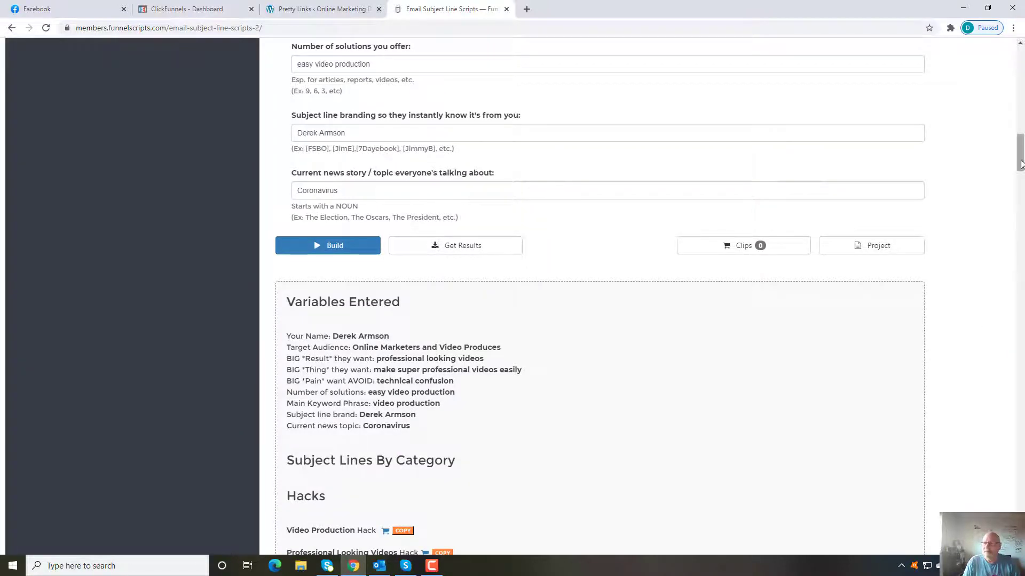
pyautogui.moveTo(1021, 164); pyautogui.dragTo(1020, 186)
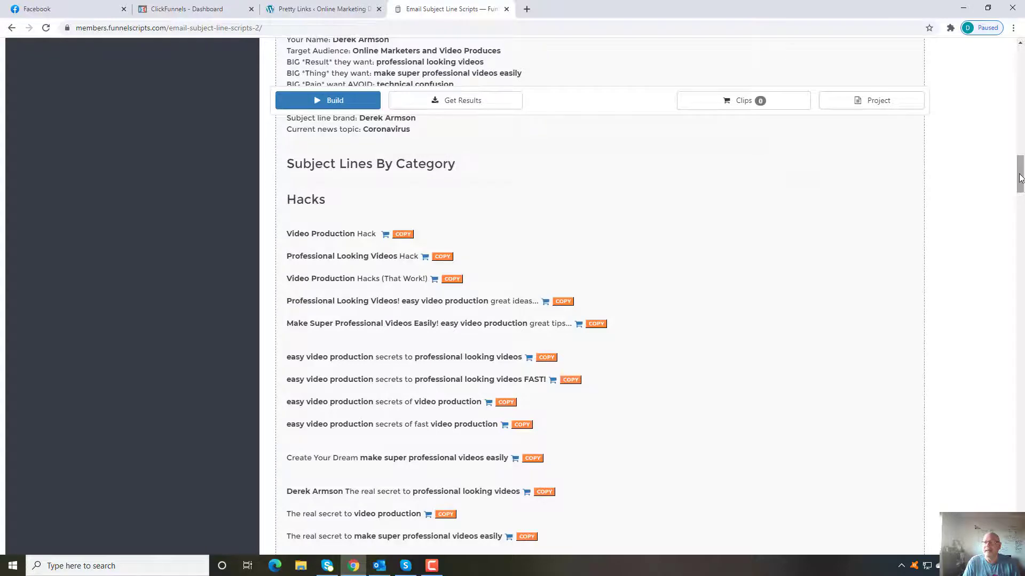
pyautogui.moveTo(1021, 179); pyautogui.dragTo(1021, 167)
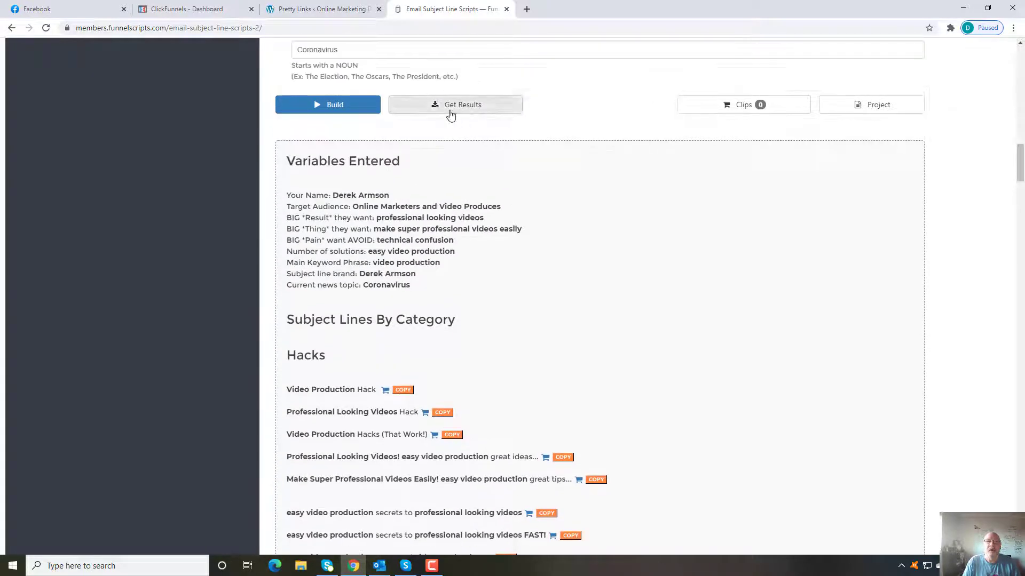
# Get the generated subject line results as a DOCX download.
pyautogui.click(451, 112)
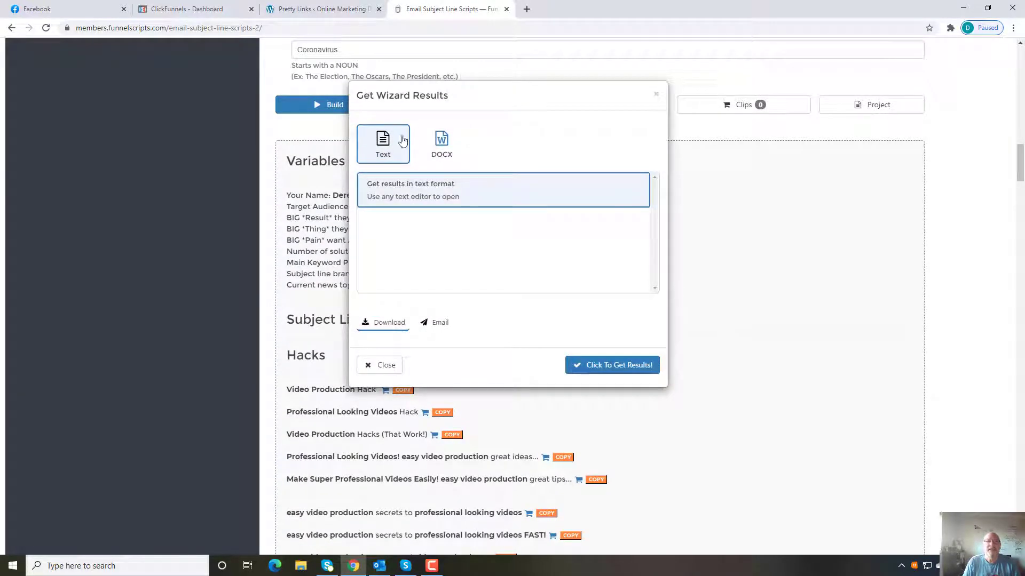
pyautogui.click(442, 141)
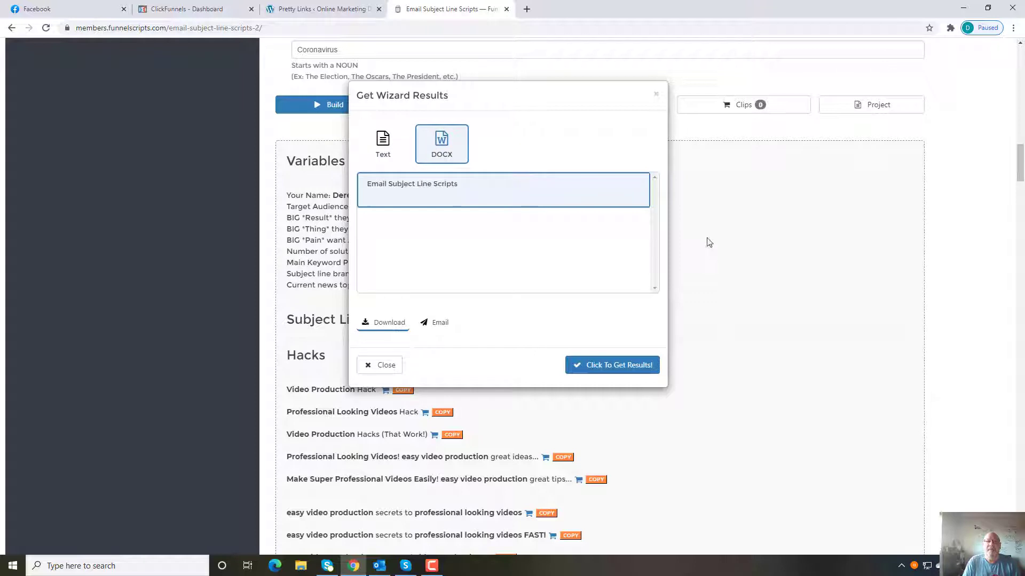
pyautogui.click(619, 368)
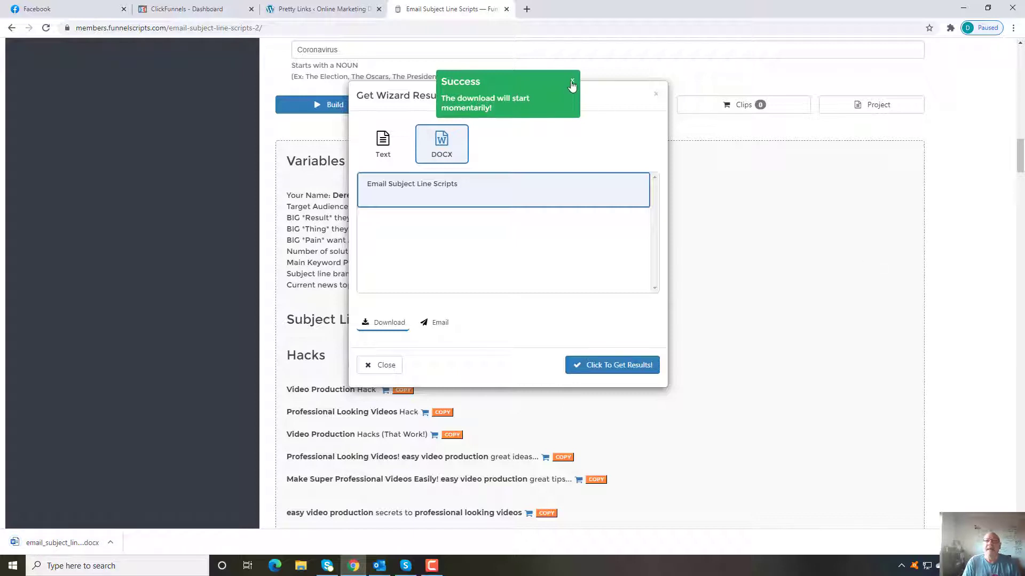
pyautogui.click(656, 94)
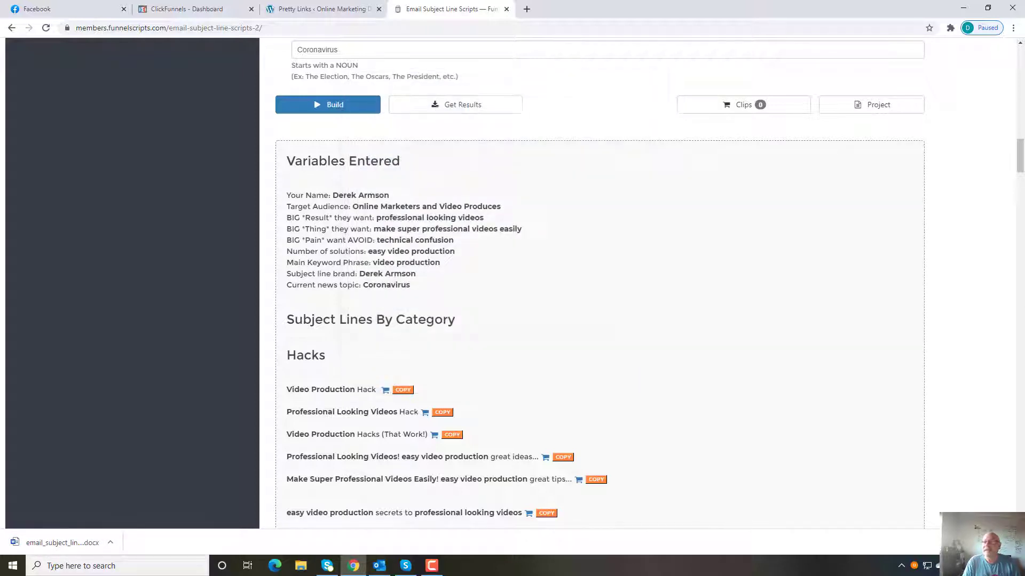
# Go to Expert Secret Scripts > Perfect Webinar Wizard and launch its online version.
pyautogui.moveTo(1020, 168); pyautogui.dragTo(1022, 95)
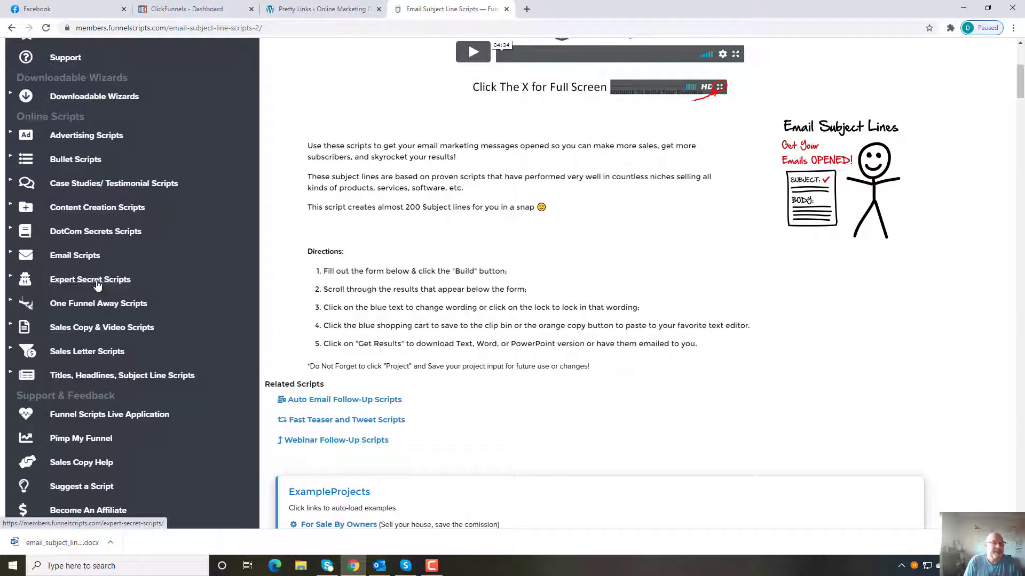
pyautogui.click(95, 284)
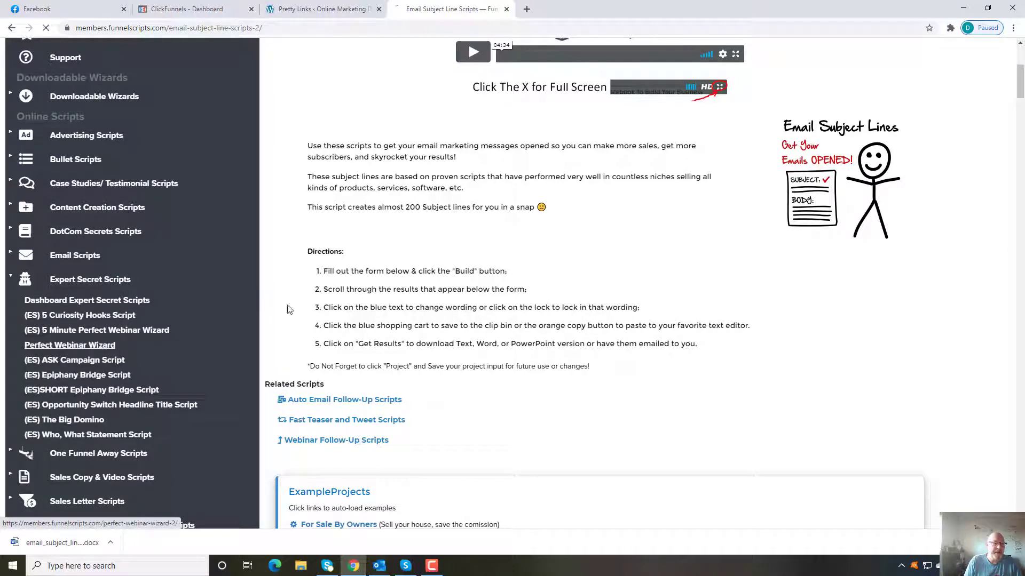
pyautogui.click(102, 350)
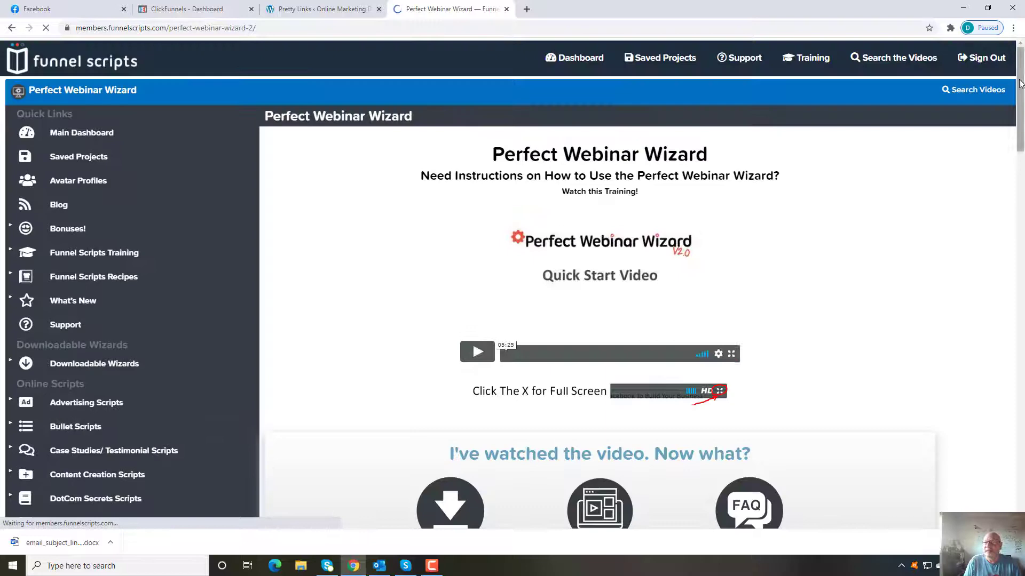
pyautogui.moveTo(1020, 85); pyautogui.dragTo(1023, 214)
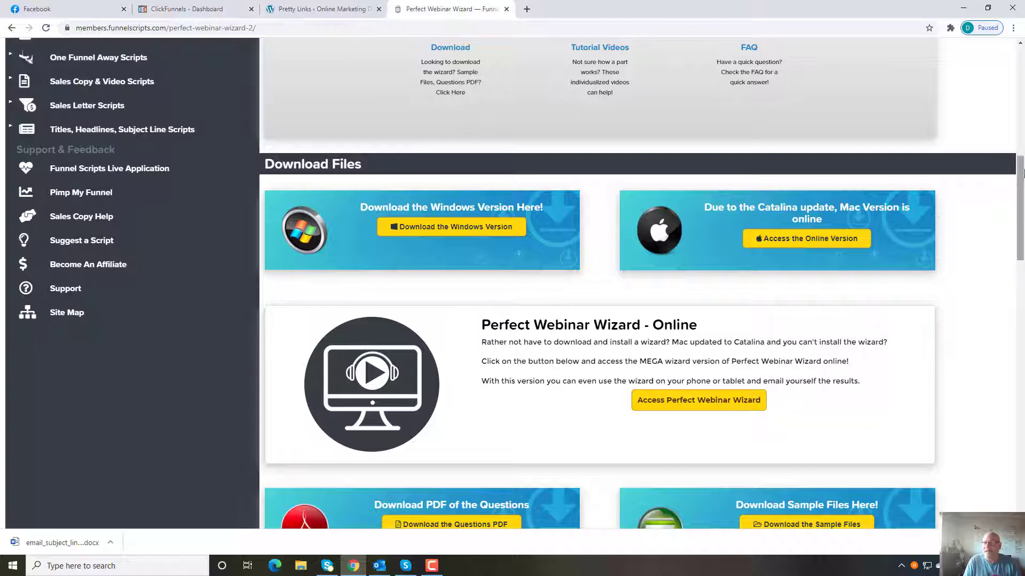
pyautogui.moveTo(1022, 172)
pyautogui.mouseDown()
pyautogui.moveTo(1022, 258)
pyautogui.moveTo(1021, 204)
pyautogui.mouseUp()
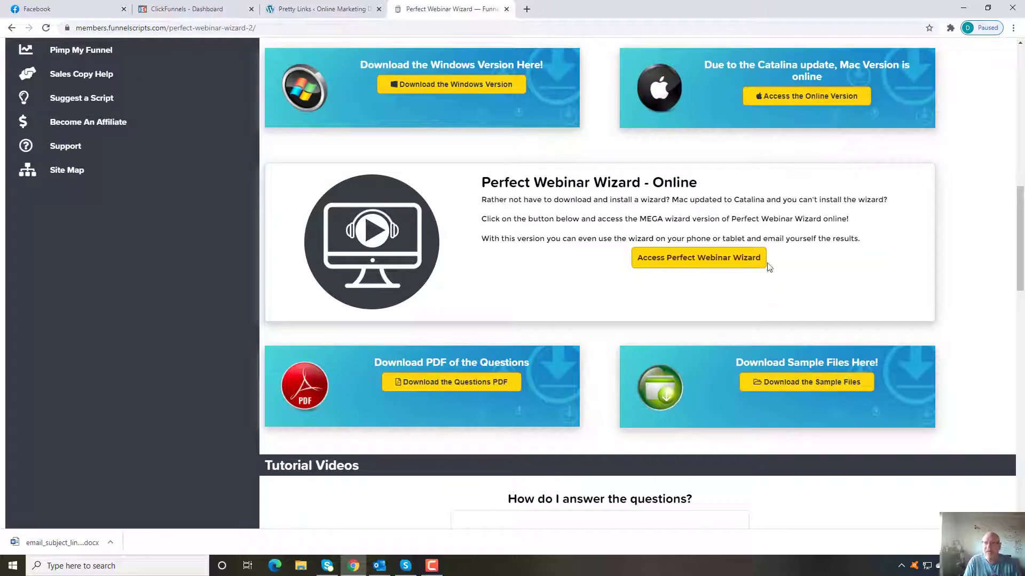
pyautogui.click(687, 263)
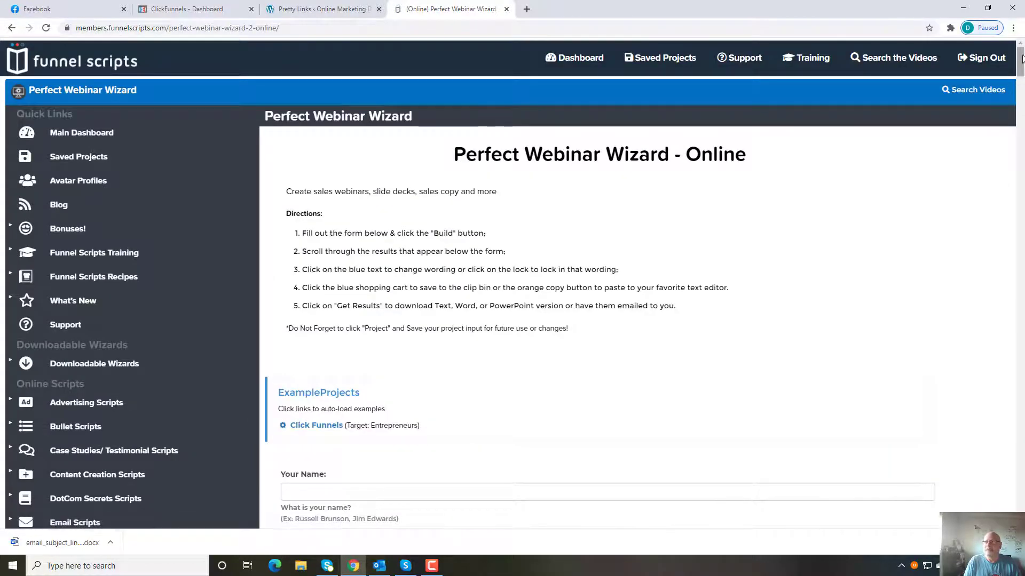
# Scroll through the empty Perfect Webinar Wizard form questions.
pyautogui.moveTo(1022, 59)
pyautogui.mouseDown()
pyautogui.moveTo(1021, 502)
pyautogui.moveTo(1022, 62)
pyautogui.moveTo(1021, 71)
pyautogui.mouseUp()
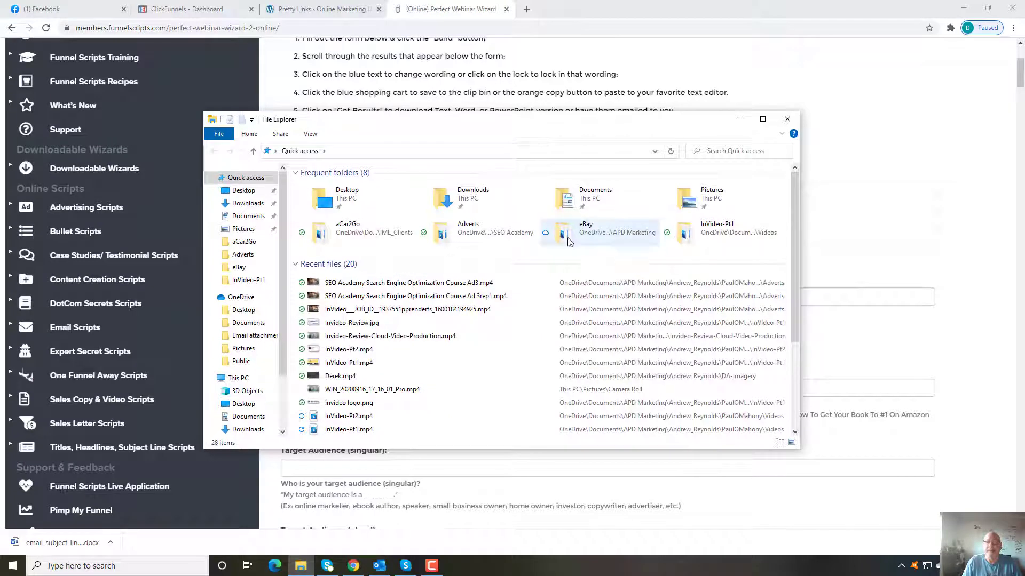
# Browse to SEO Academy > Sales Letters - Vid Scripts and open 'SEOA Powerpoint For Perfect Webinar VSL'.
pyautogui.doubleClick(472, 230)
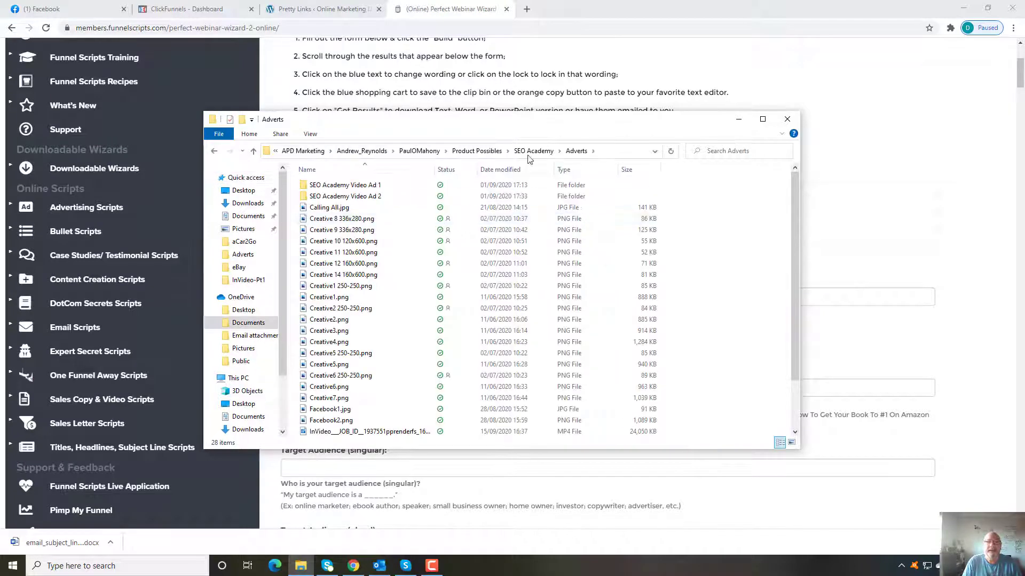
pyautogui.click(531, 152)
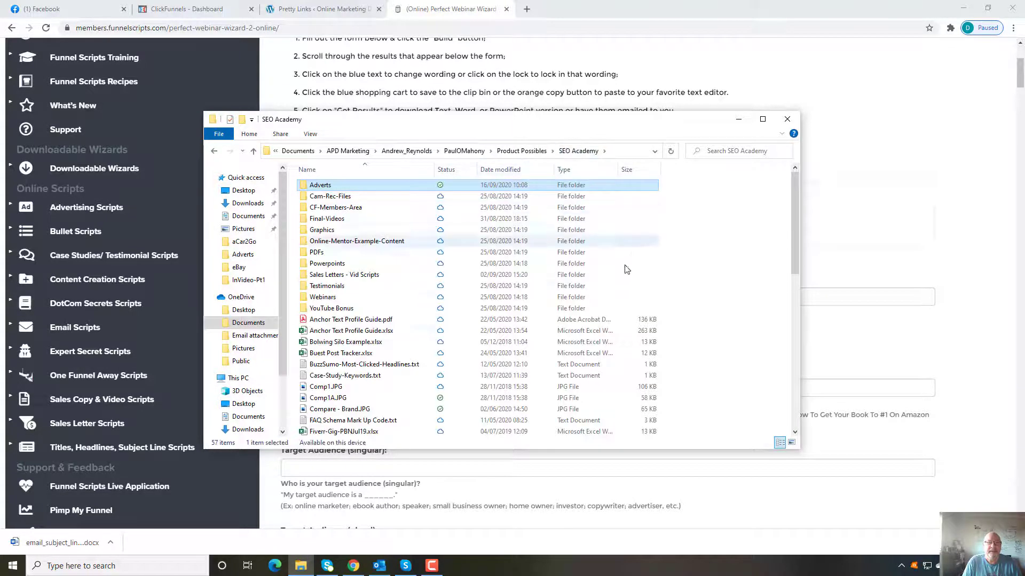
pyautogui.doubleClick(389, 274)
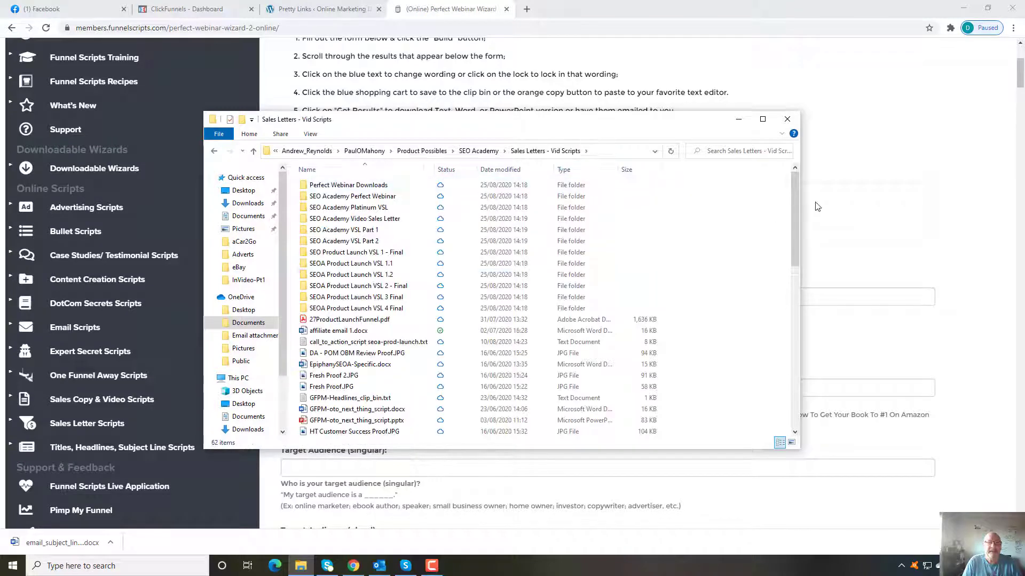
pyautogui.moveTo(794, 190); pyautogui.dragTo(802, 345)
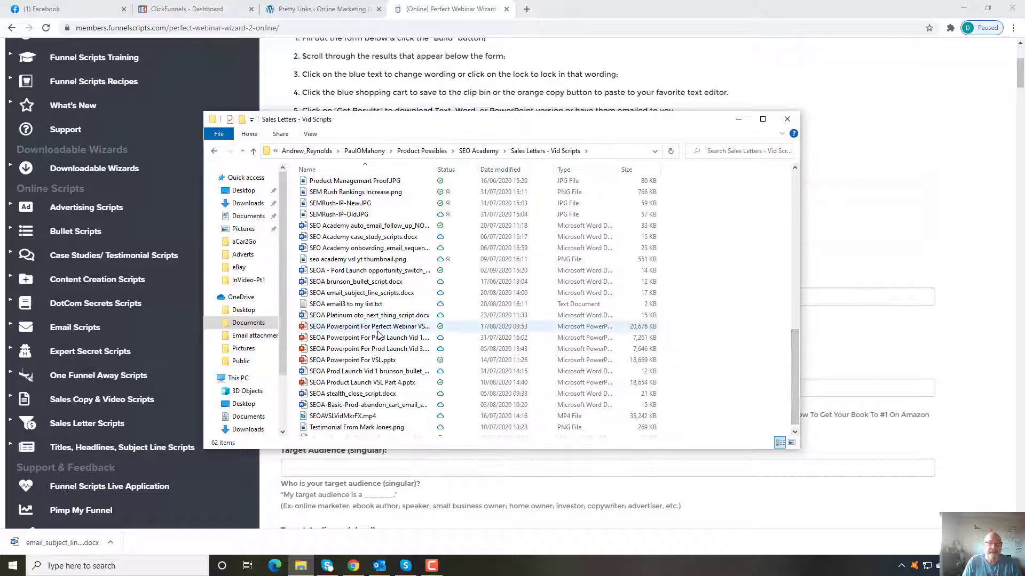
pyautogui.doubleClick(376, 330)
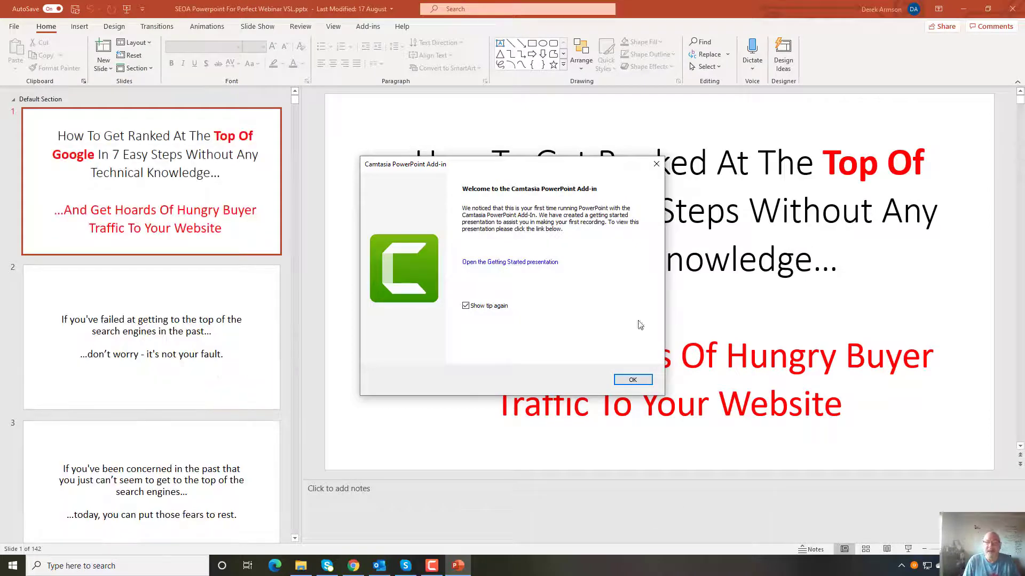
# Dismiss the Camtasia add-in notice and display slide 15, 'Finally, she snapped!'.
pyautogui.click(625, 379)
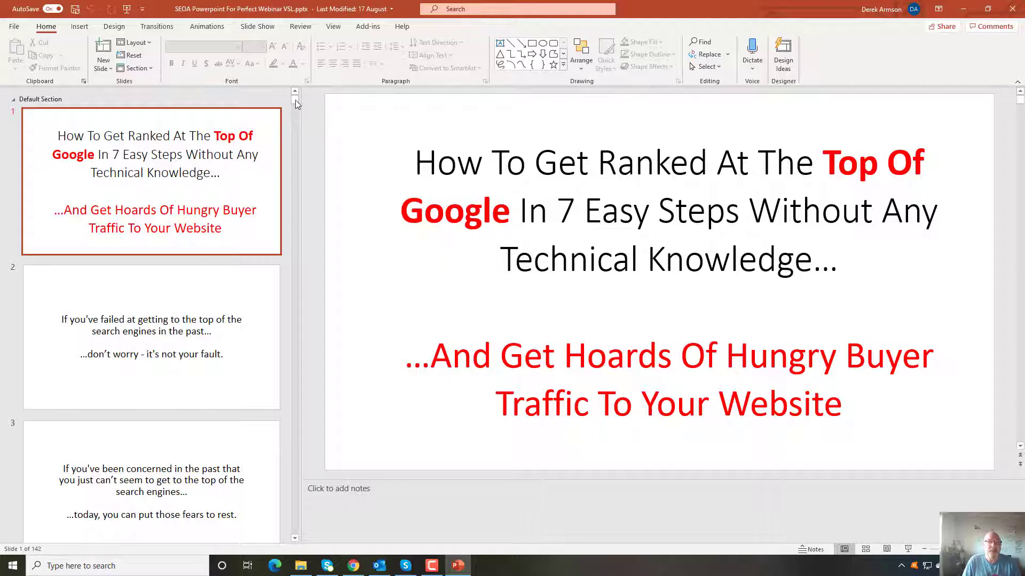
pyautogui.click(295, 537)
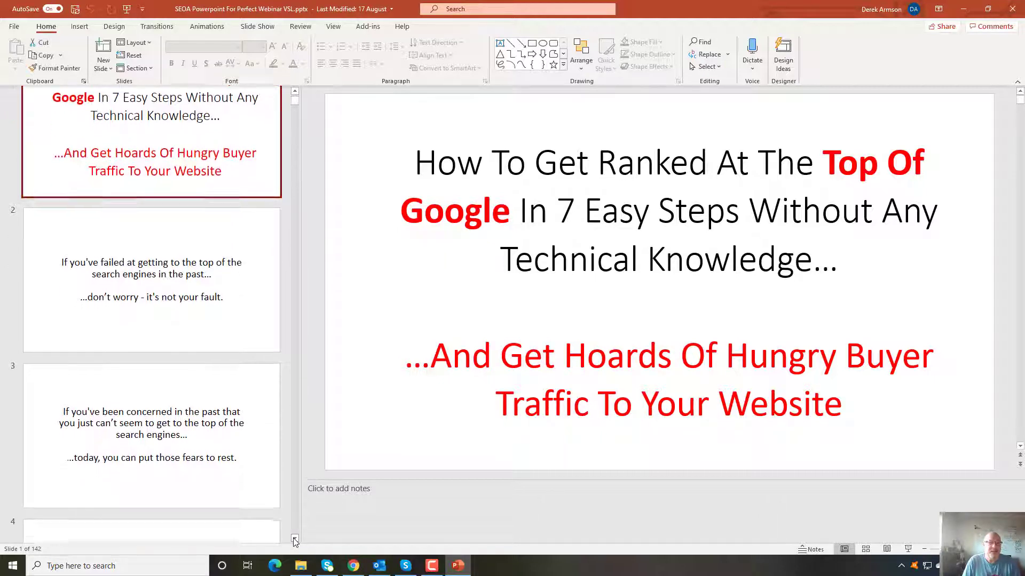
pyautogui.moveTo(294, 538); pyautogui.dragTo(294, 539)
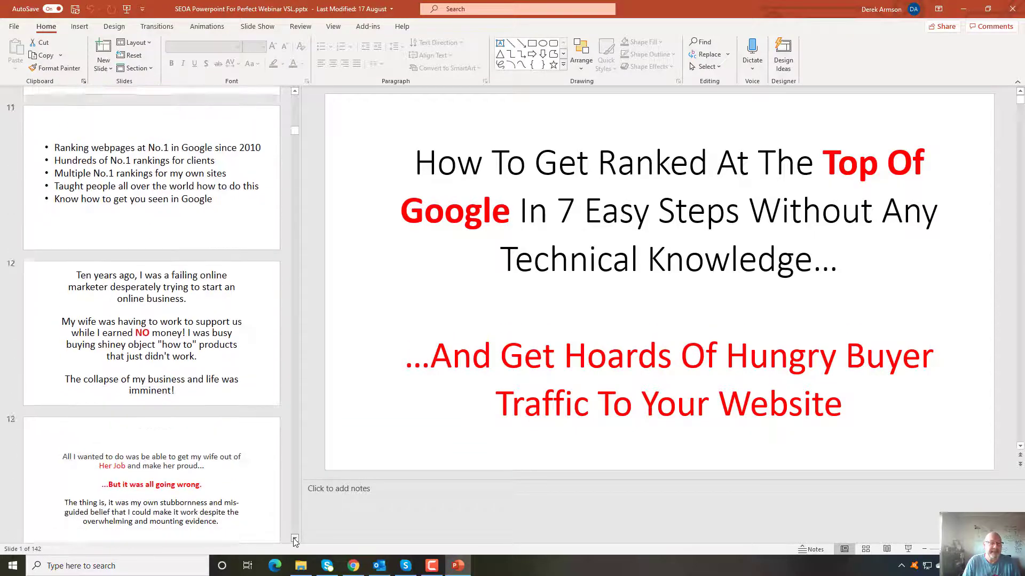
pyautogui.moveTo(295, 540); pyautogui.dragTo(294, 540)
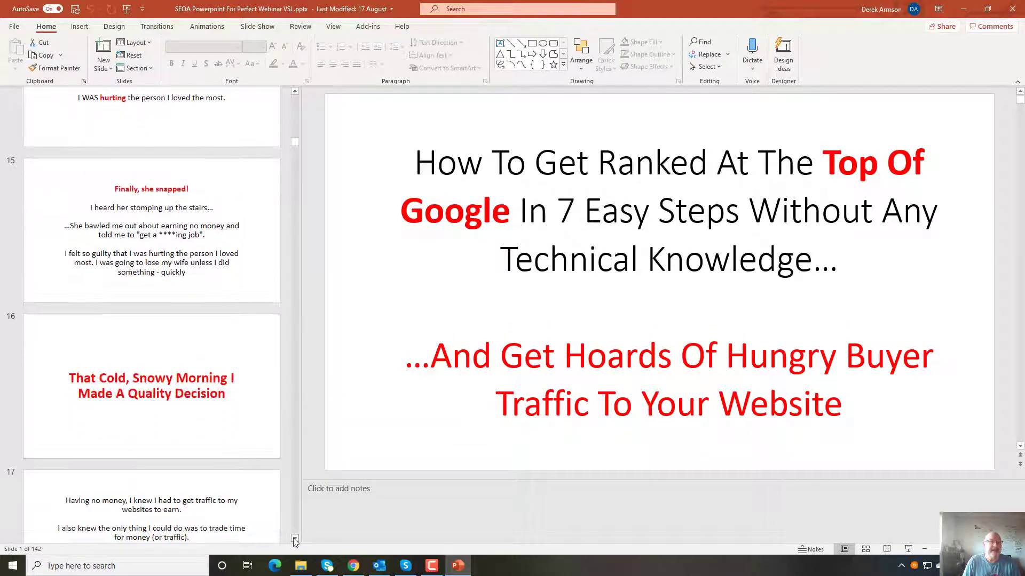
pyautogui.click(168, 250)
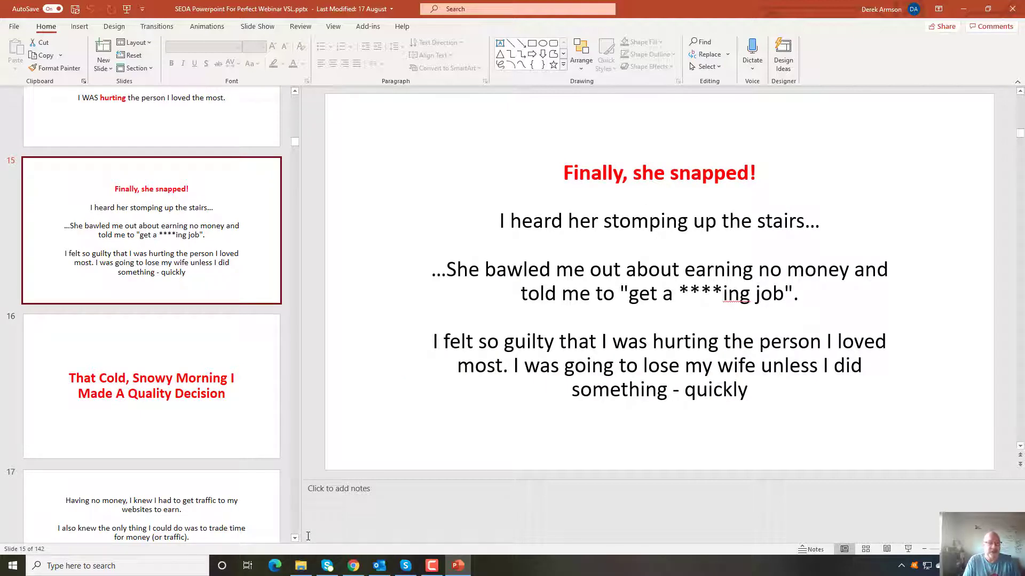
# Scroll the slide thumbnails down to slides 64–66.
pyautogui.moveTo(297, 538); pyautogui.dragTo(297, 538)
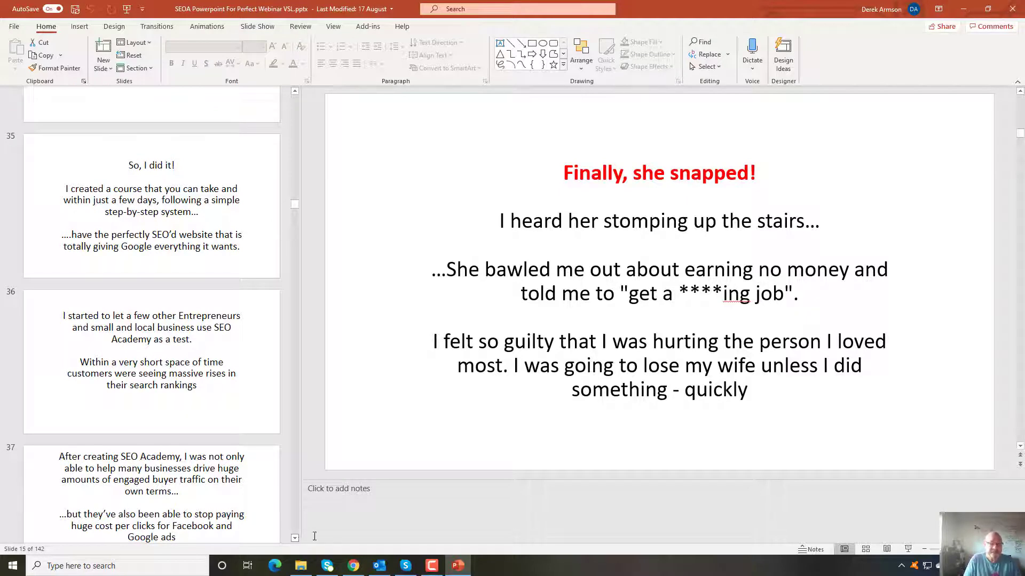
pyautogui.moveTo(295, 539); pyautogui.dragTo(295, 539)
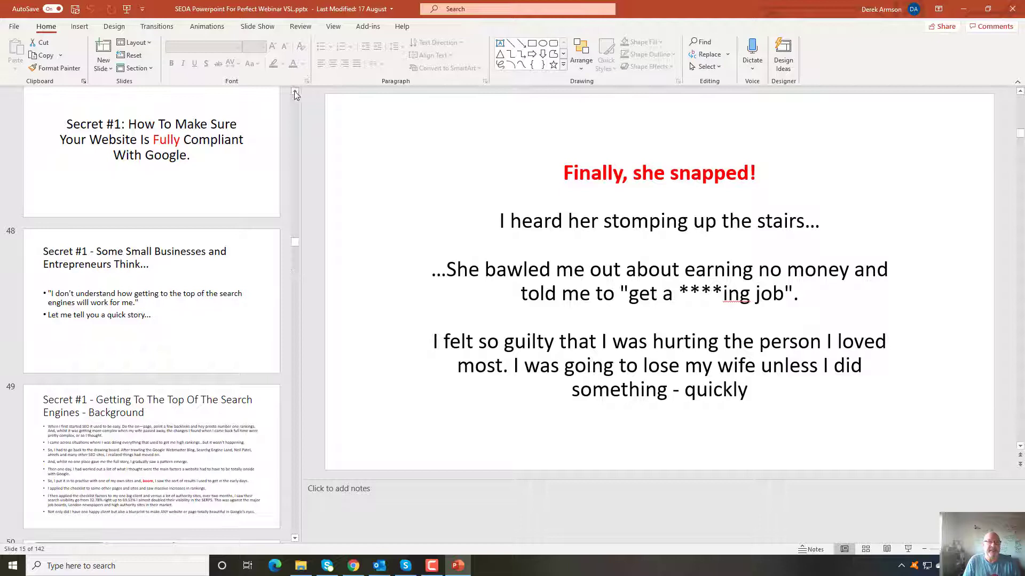
pyautogui.moveTo(296, 92); pyautogui.dragTo(296, 91)
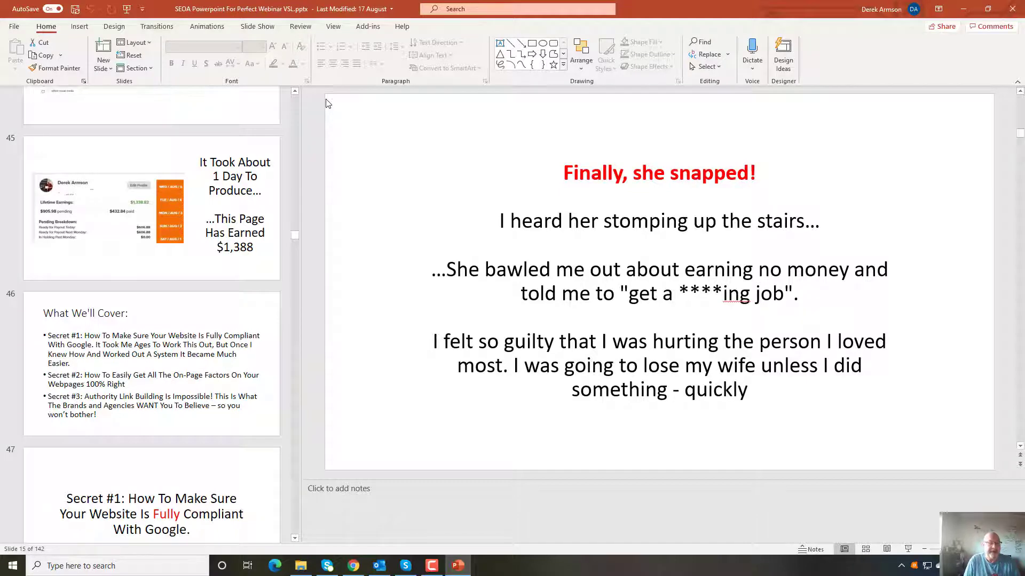
pyautogui.moveTo(297, 537); pyautogui.dragTo(297, 539)
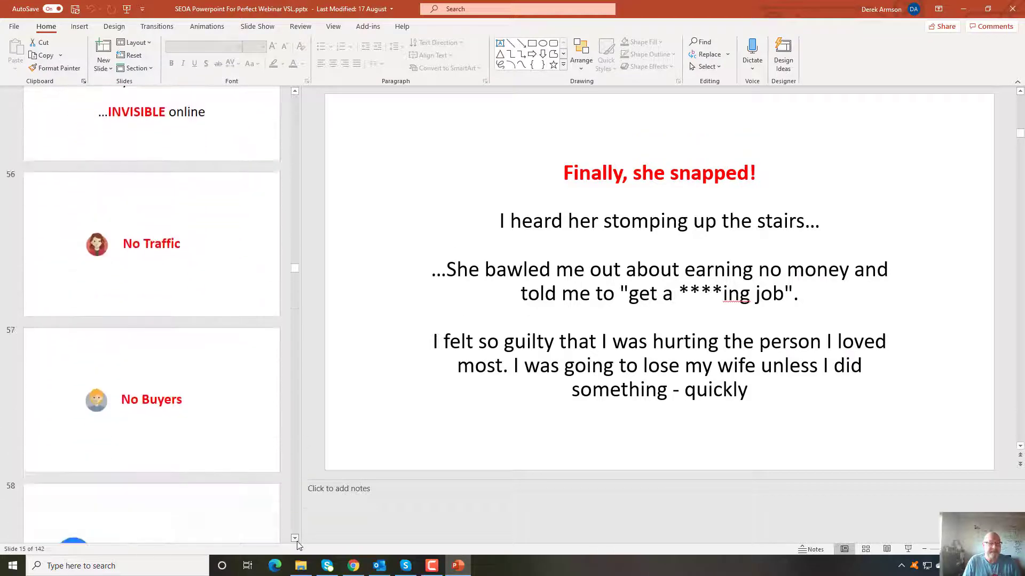
pyautogui.moveTo(297, 539); pyautogui.dragTo(296, 540)
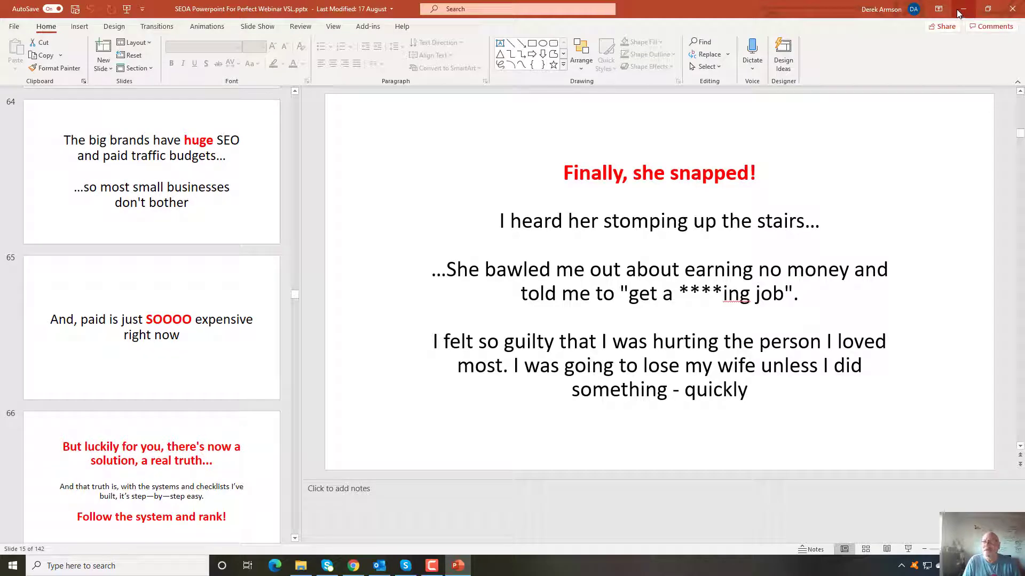
# Minimize PowerPoint and Explorer, then expand the Bullet and Advertising Scripts categories.
pyautogui.click(963, 12)
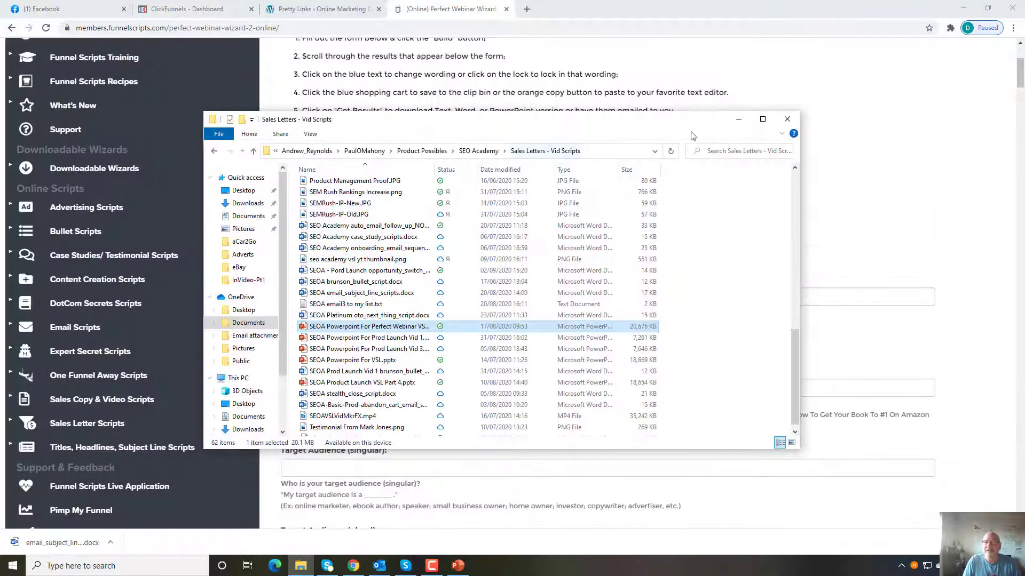
pyautogui.click(739, 122)
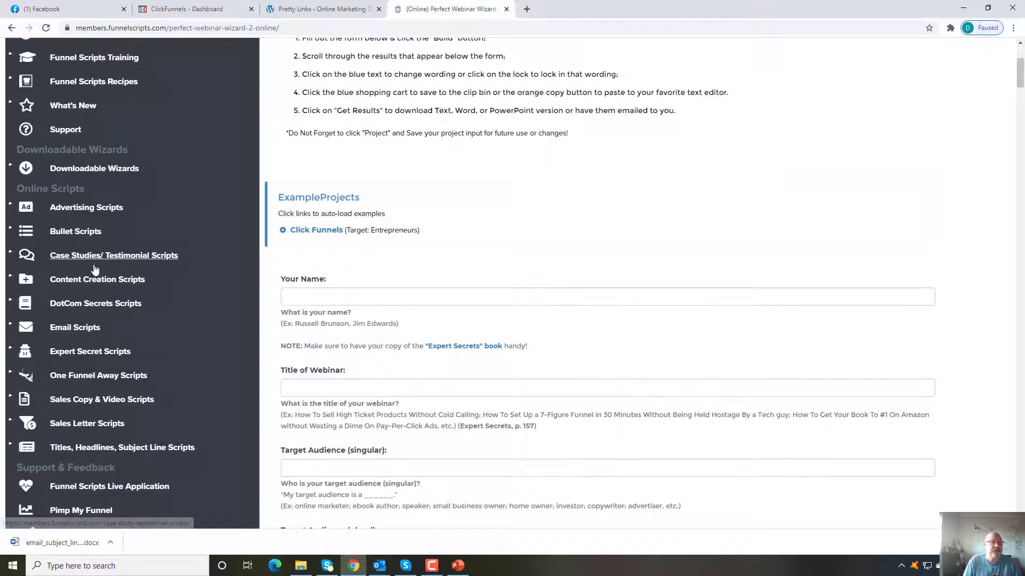
pyautogui.click(80, 234)
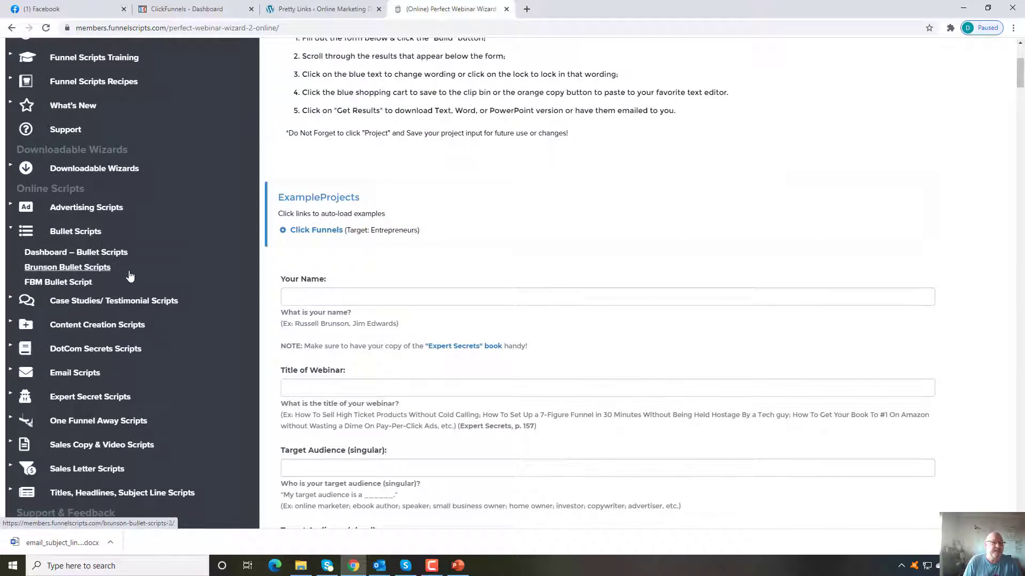
pyautogui.click(100, 209)
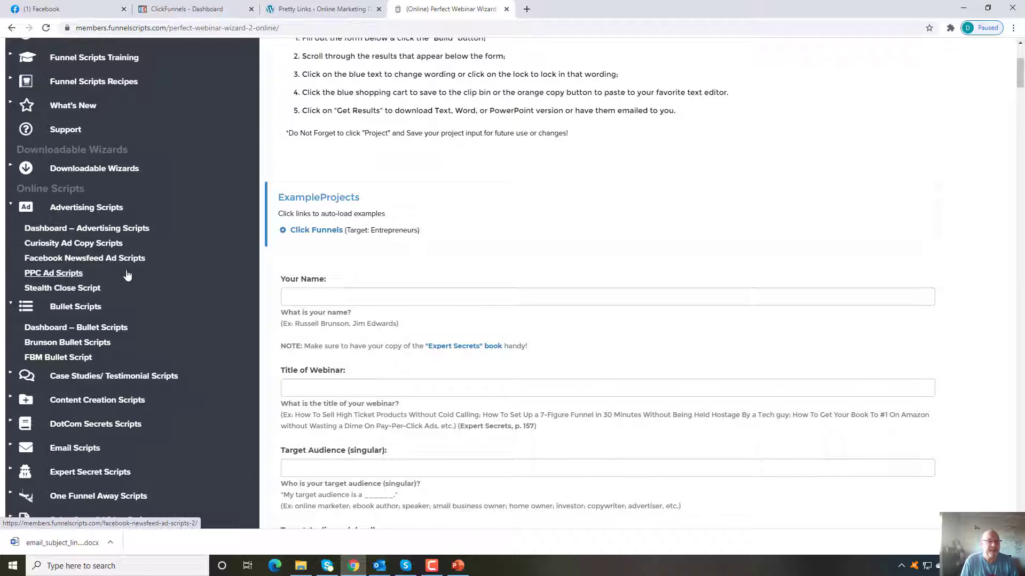
# Expand the Content Creation Scripts and DotCom Secrets Scripts categories in the sidebar.
pyautogui.scroll(-1, 1019, 73)
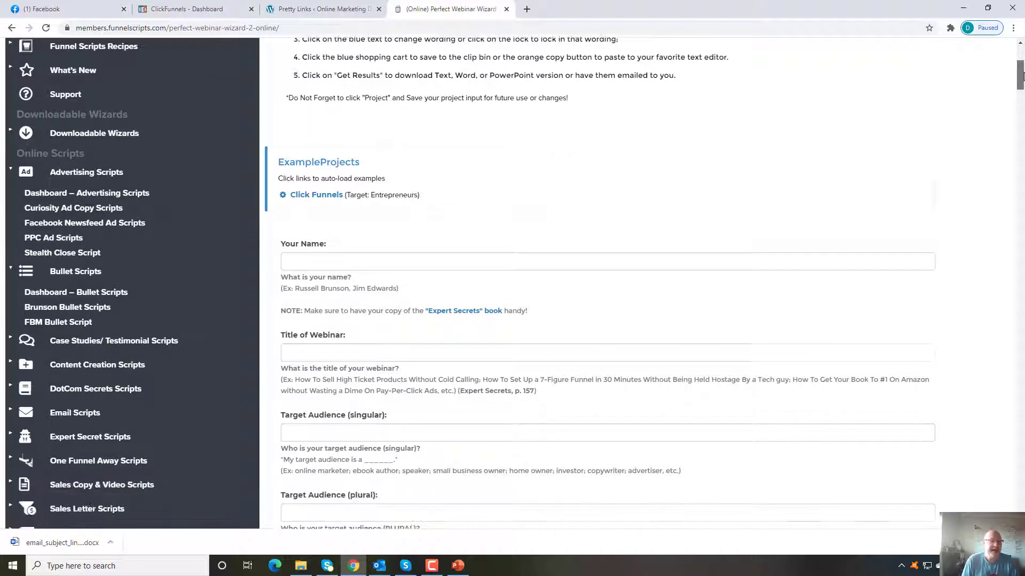
pyautogui.click(160, 348)
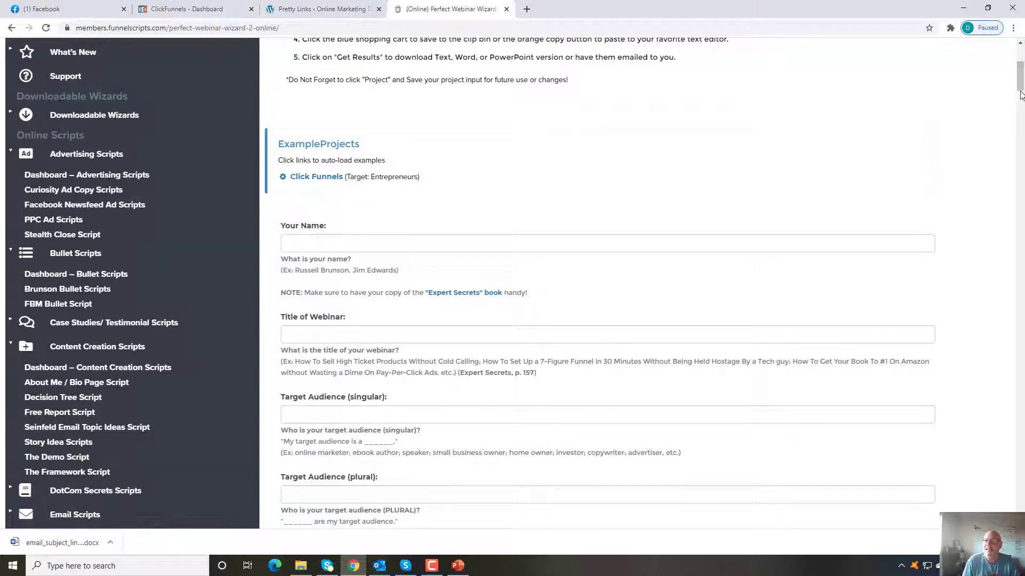
pyautogui.scroll(-3, 1020, 95)
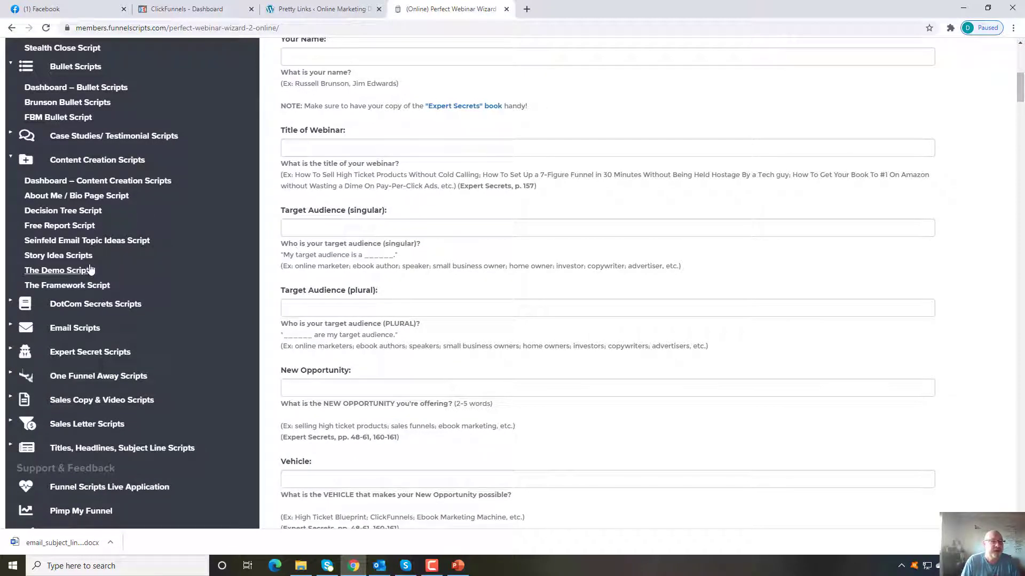
pyautogui.click(109, 308)
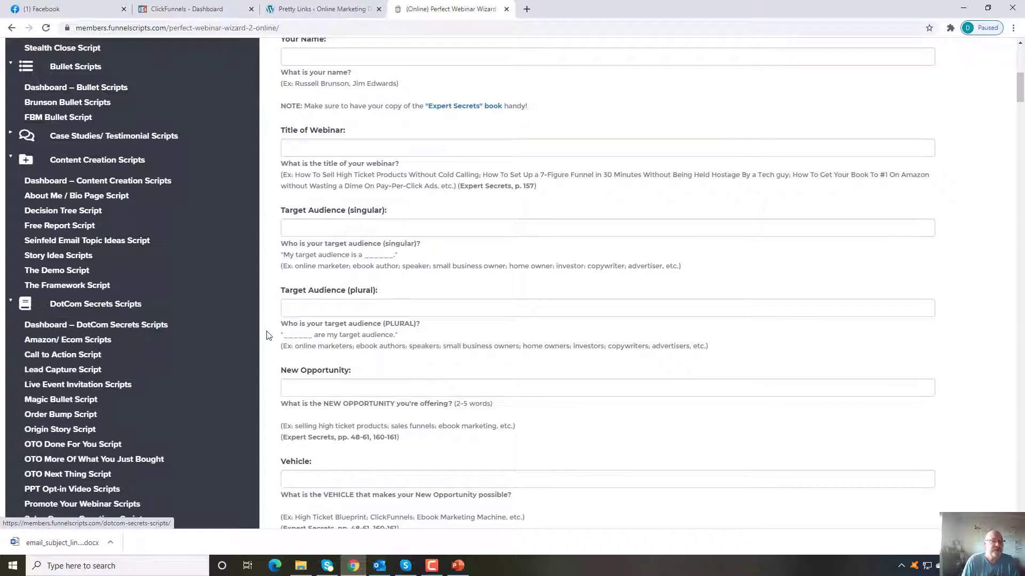
pyautogui.scroll(-2, 1020, 83)
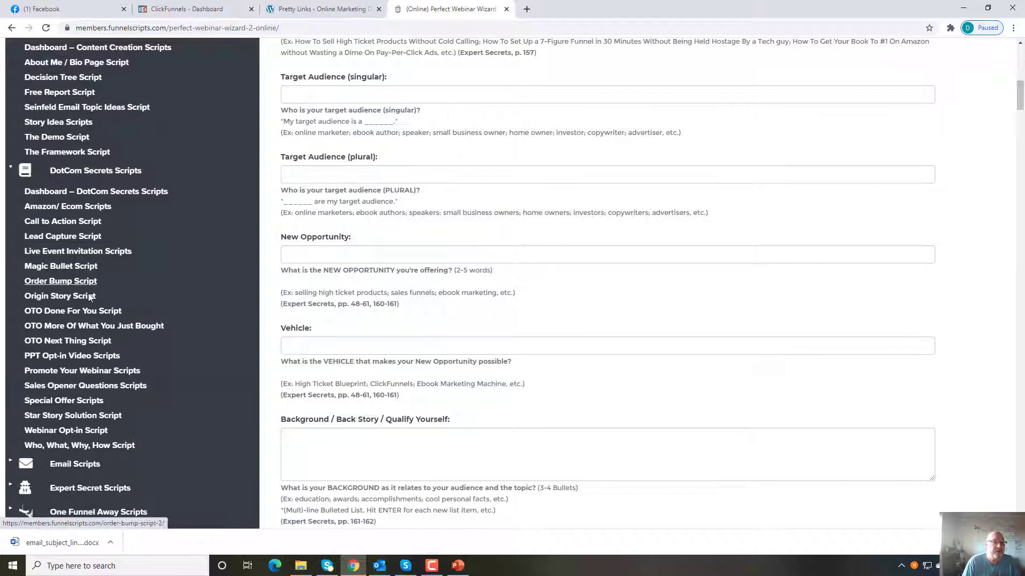
# Open the Who, What, Why, How Script and scroll through its demo video, description and fields.
pyautogui.click(108, 446)
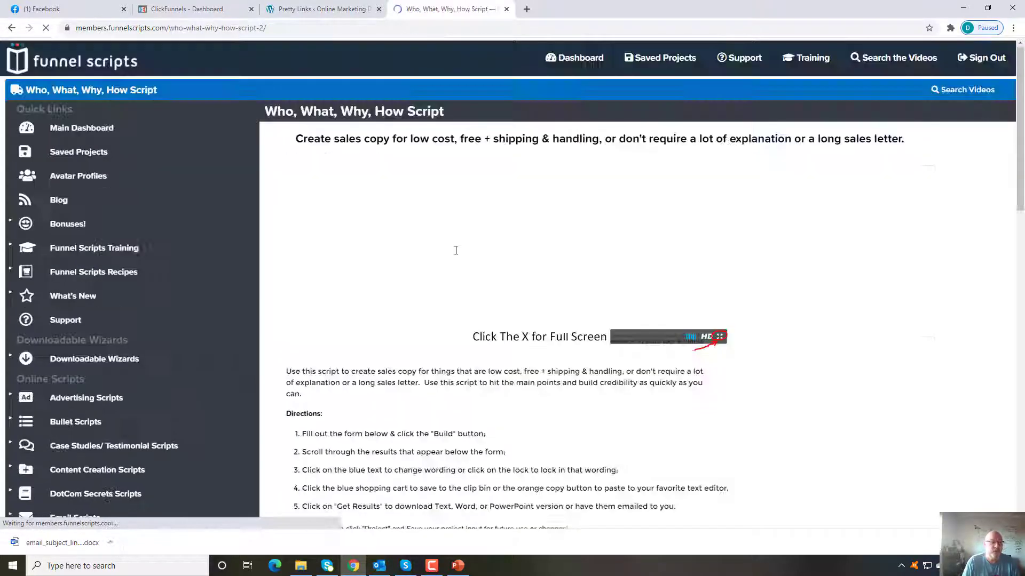
pyautogui.moveTo(1021, 93)
pyautogui.mouseDown()
pyautogui.moveTo(1023, 295)
pyautogui.moveTo(1013, 280)
pyautogui.mouseUp()
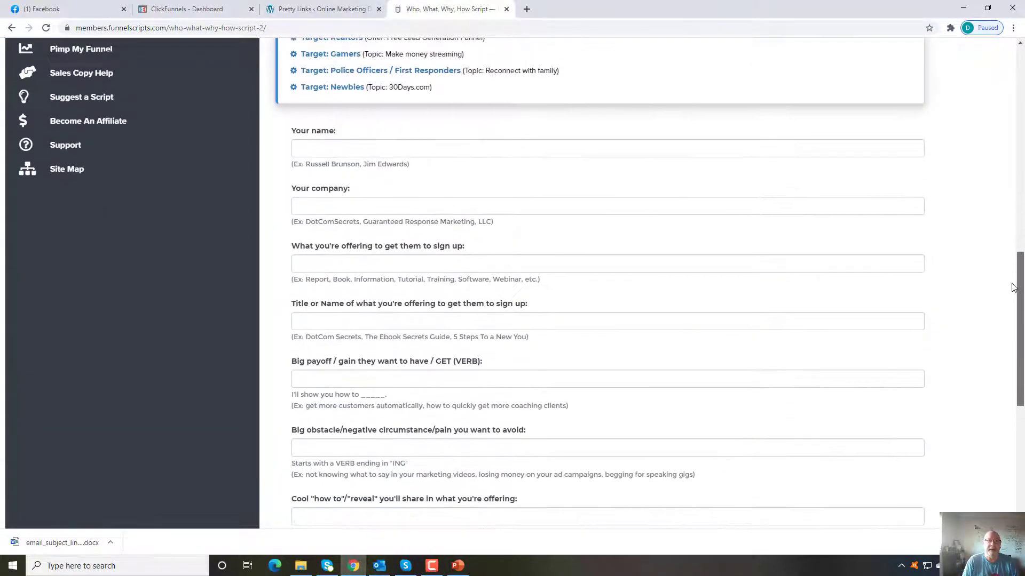
pyautogui.scroll(1, 782, 283)
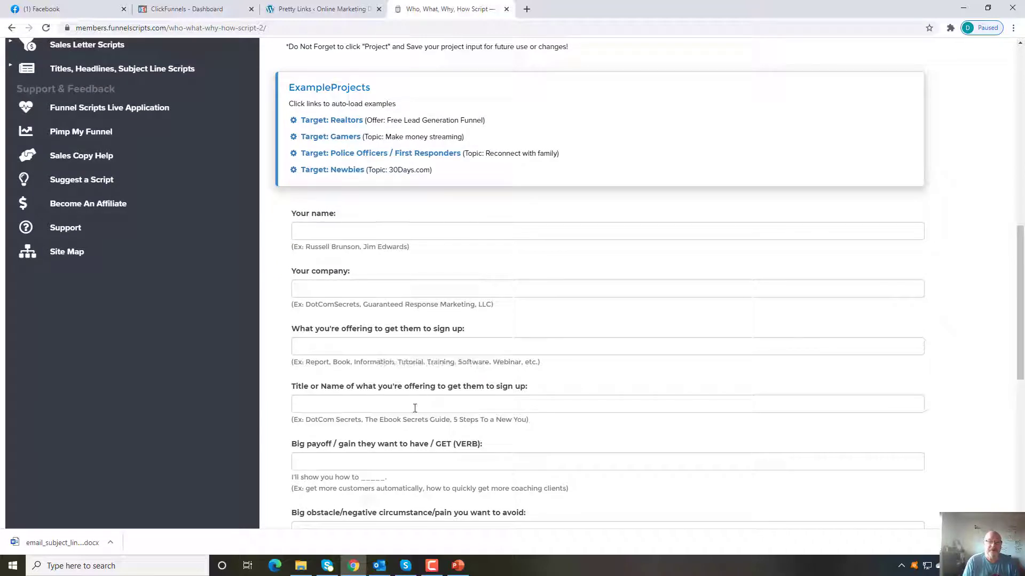
pyautogui.moveTo(368, 404)
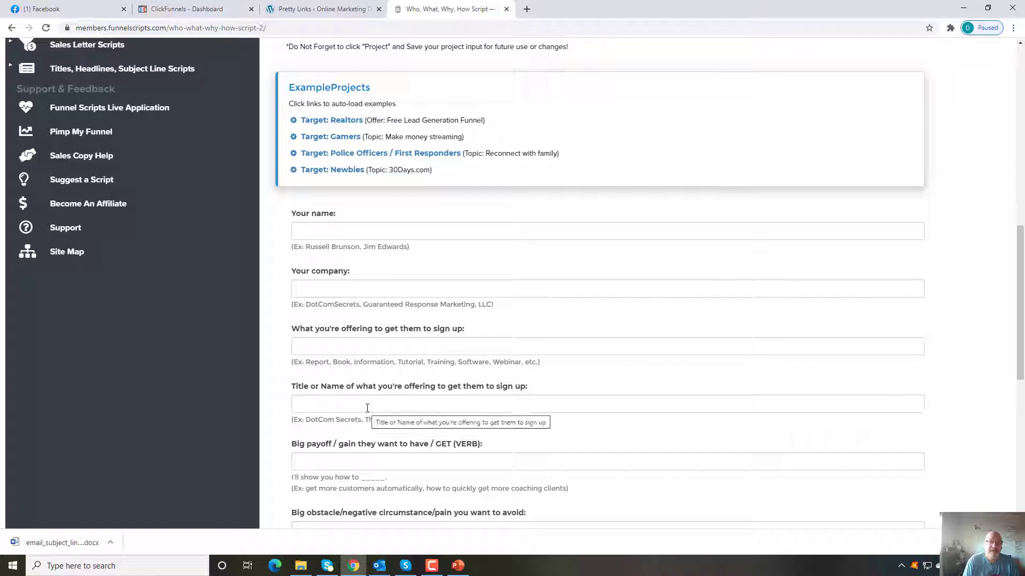
pyautogui.scroll(-3, 497, 333)
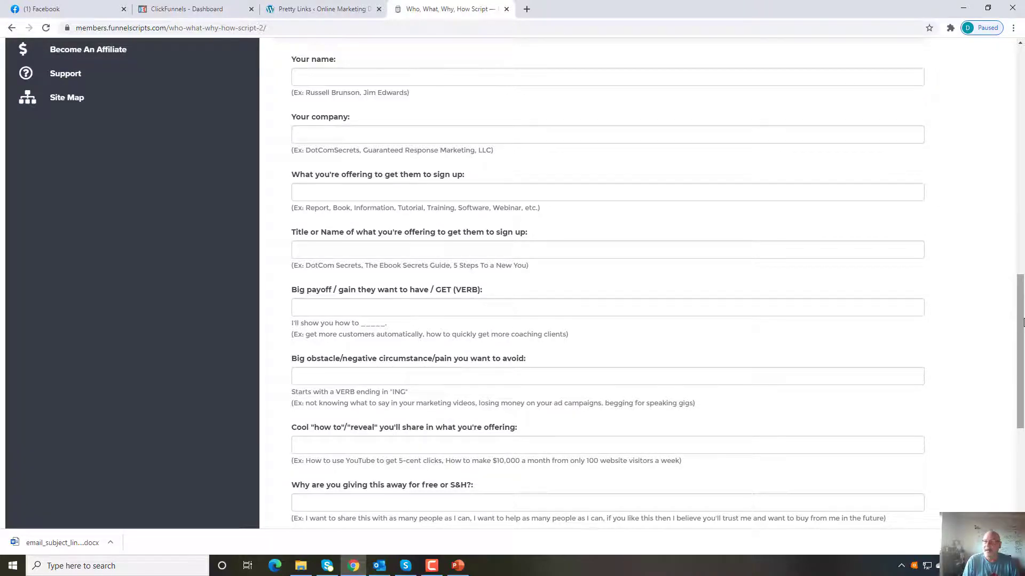
pyautogui.scroll(3, 1020, 272)
pyautogui.scroll(3, 1019, 271)
pyautogui.scroll(-3, 1021, 269)
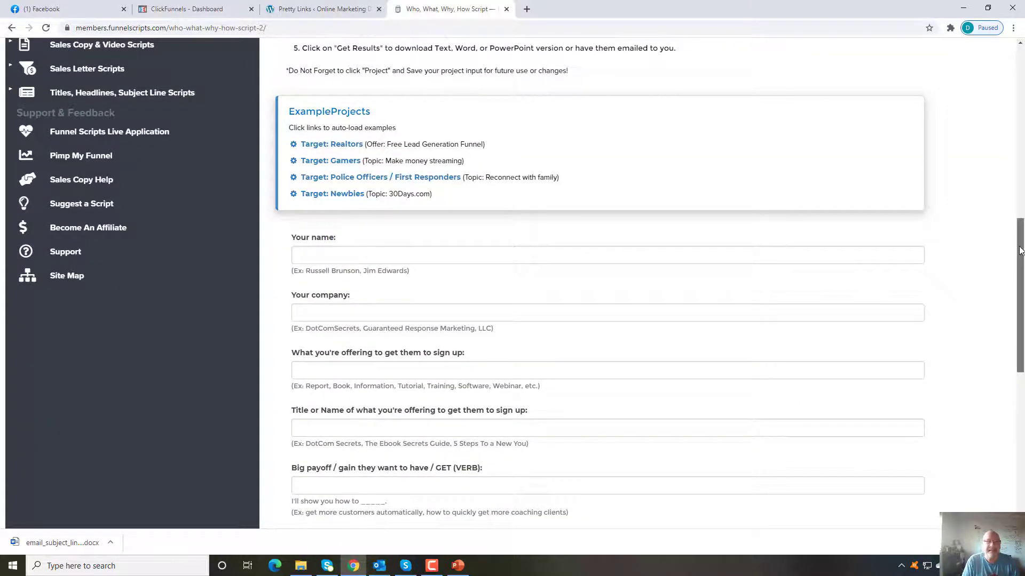
pyautogui.scroll(3, 1021, 183)
pyautogui.moveTo(1021, 183); pyautogui.dragTo(1021, 54)
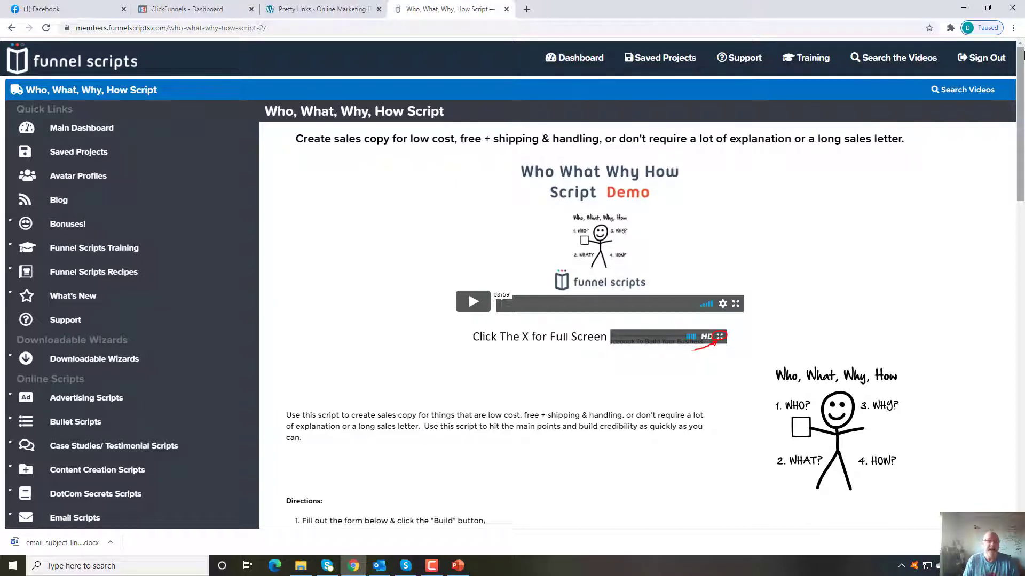
# Return to the main dashboard, expand Bonuses!, and browse down to the six Downloadable Wizards.
pyautogui.click(83, 134)
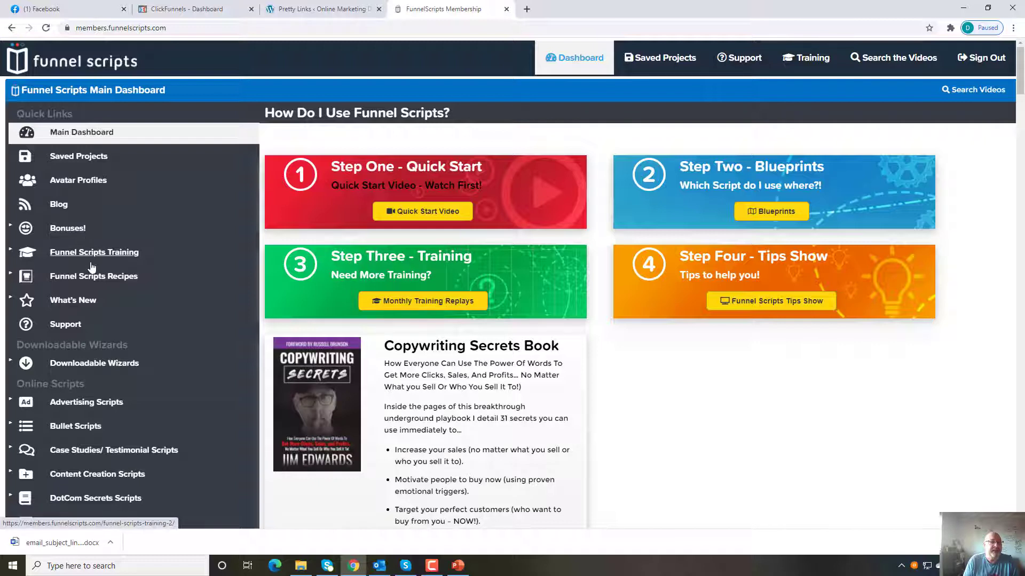
pyautogui.click(70, 229)
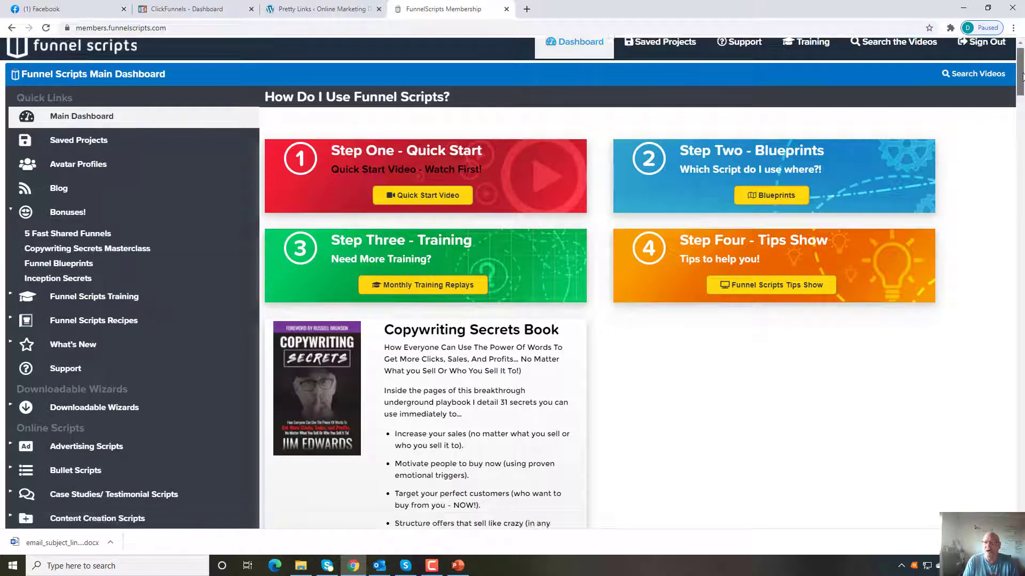
pyautogui.moveTo(1021, 76); pyautogui.dragTo(1023, 124)
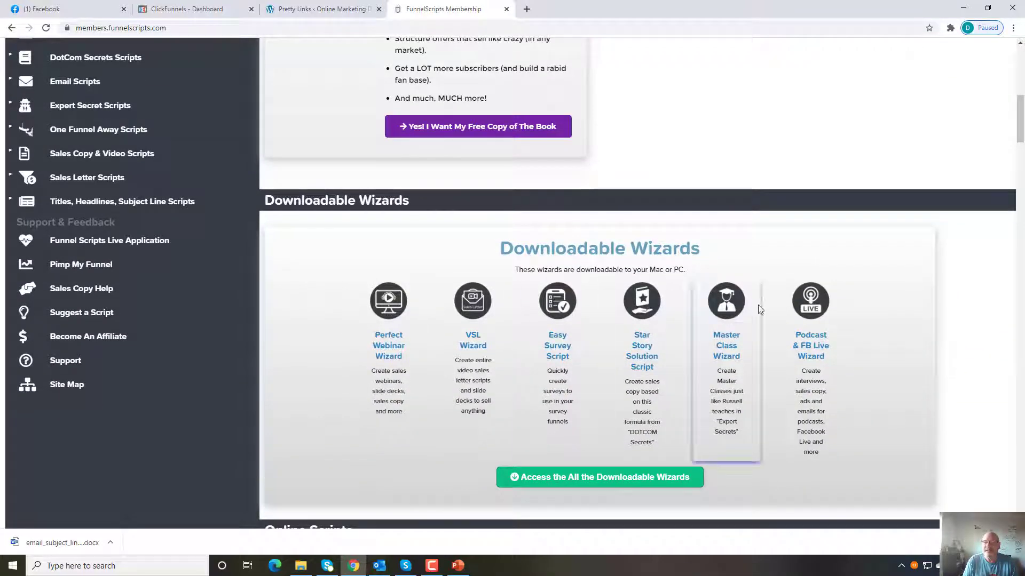
pyautogui.moveTo(1022, 130); pyautogui.dragTo(1022, 136)
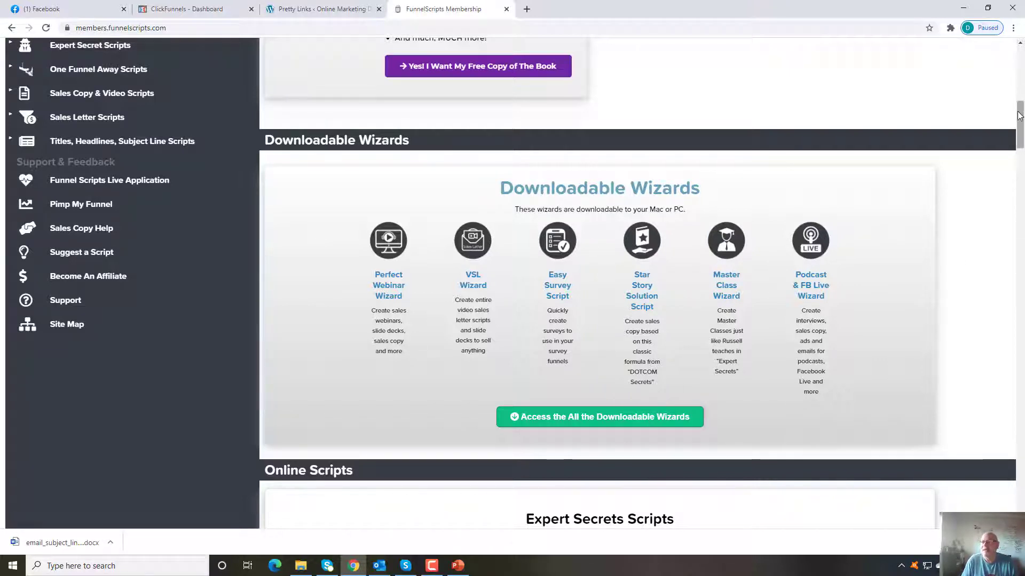
pyautogui.moveTo(1020, 122); pyautogui.dragTo(1020, 53)
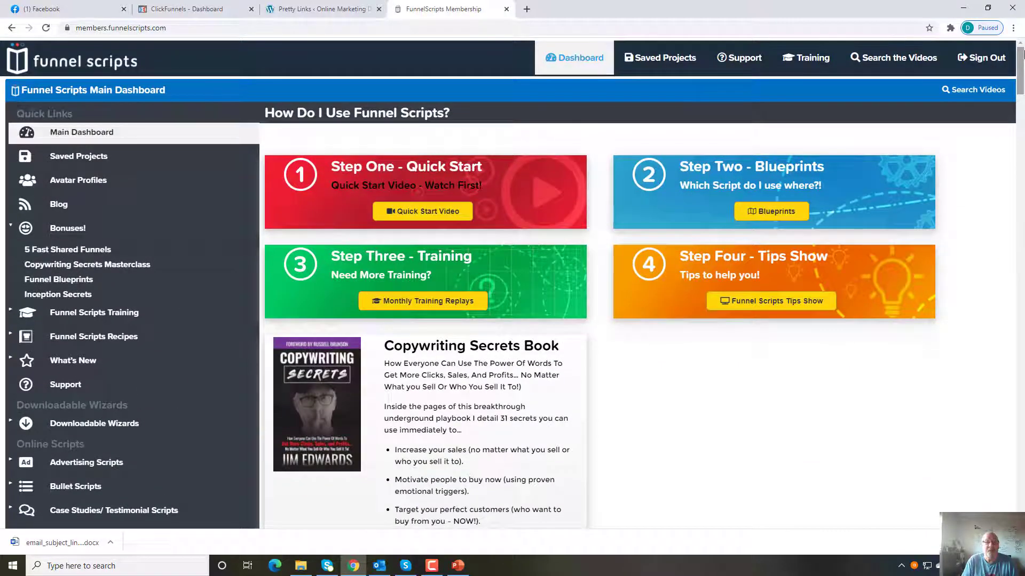